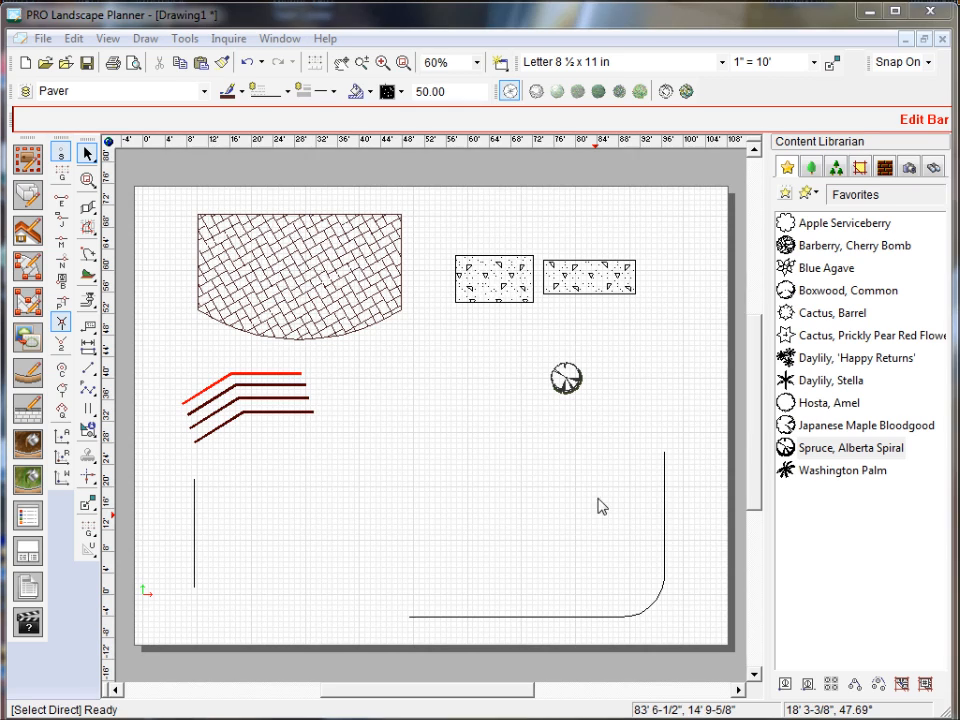
Examine the drawing defaults for pavers, edging, groundcover, walls, pipe and the drawing sheet, including the available paver types and hatches.
{"action": "left_click", "coordinate": [185, 38]}
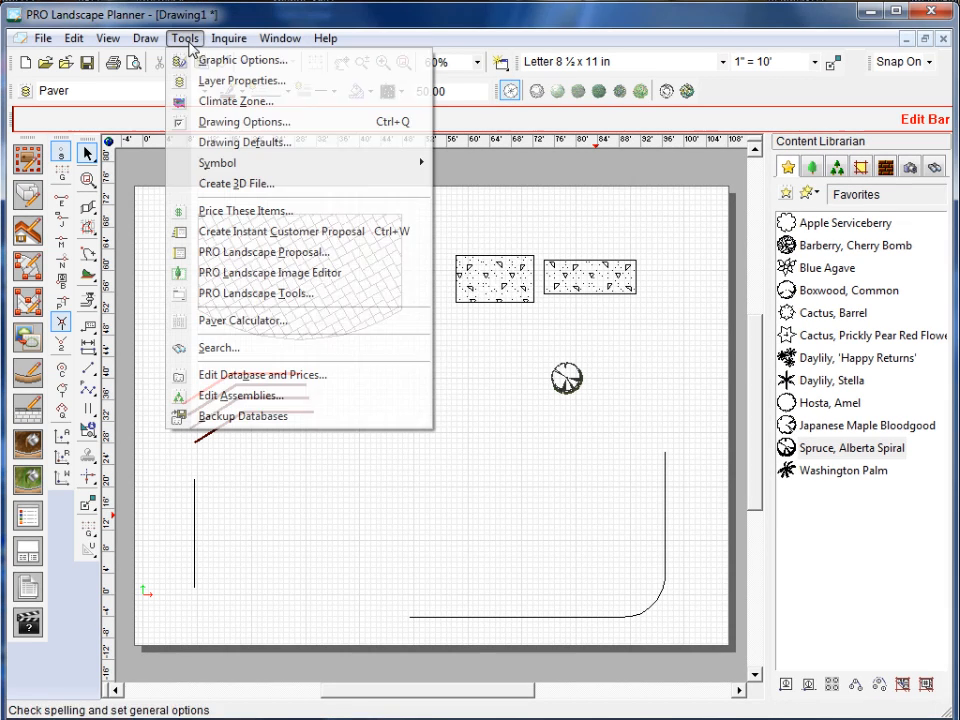
{"action": "left_click", "coordinate": [240, 142]}
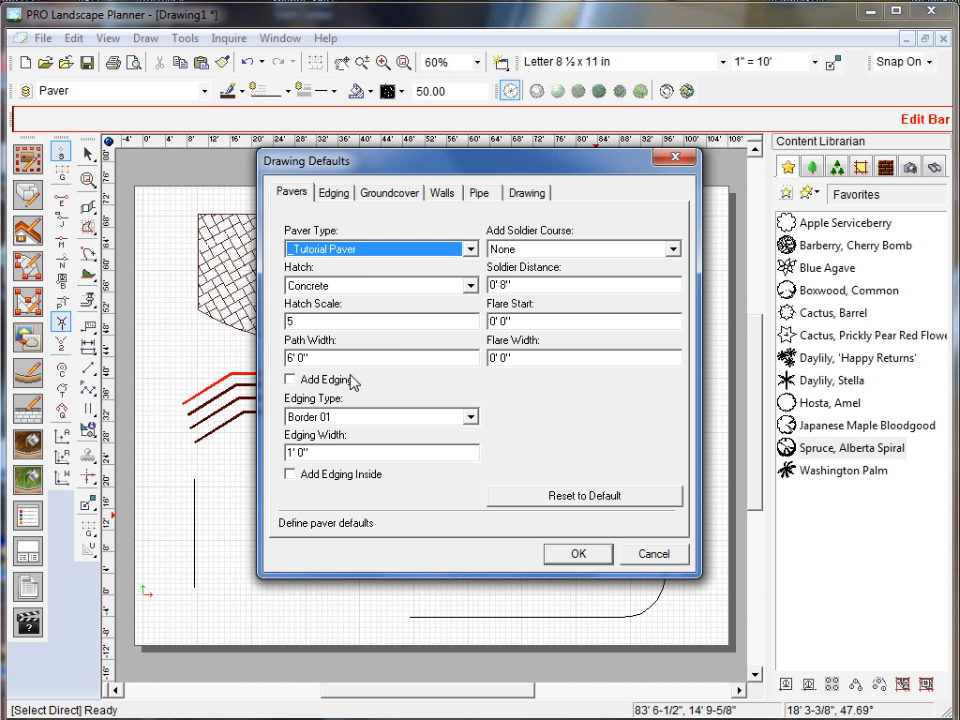
{"action": "left_click", "coordinate": [357, 251]}
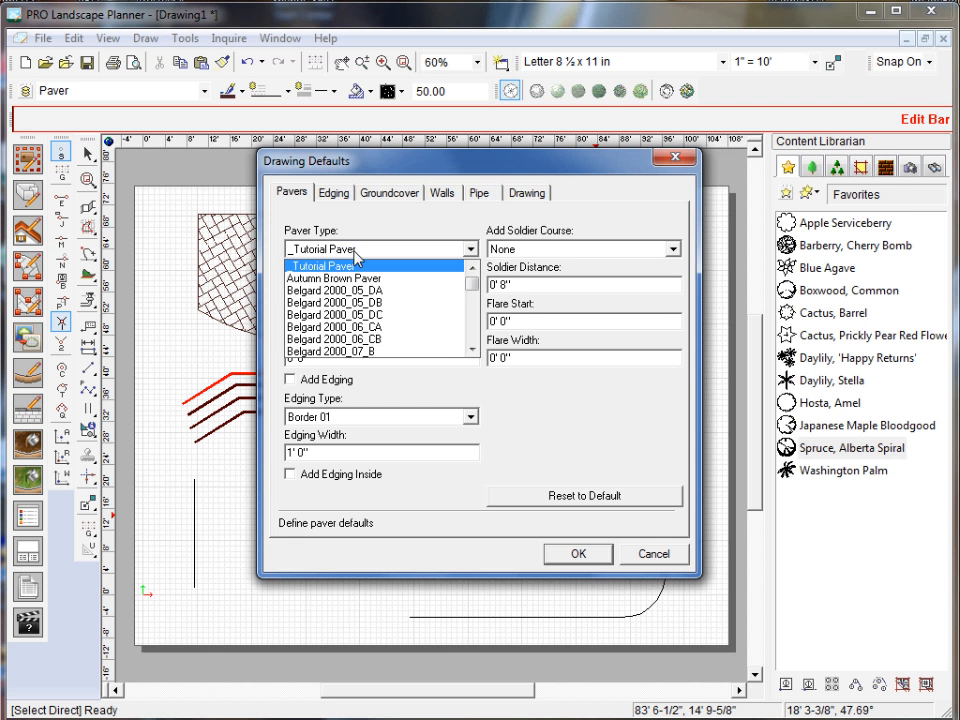
{"action": "left_click", "coordinate": [361, 238]}
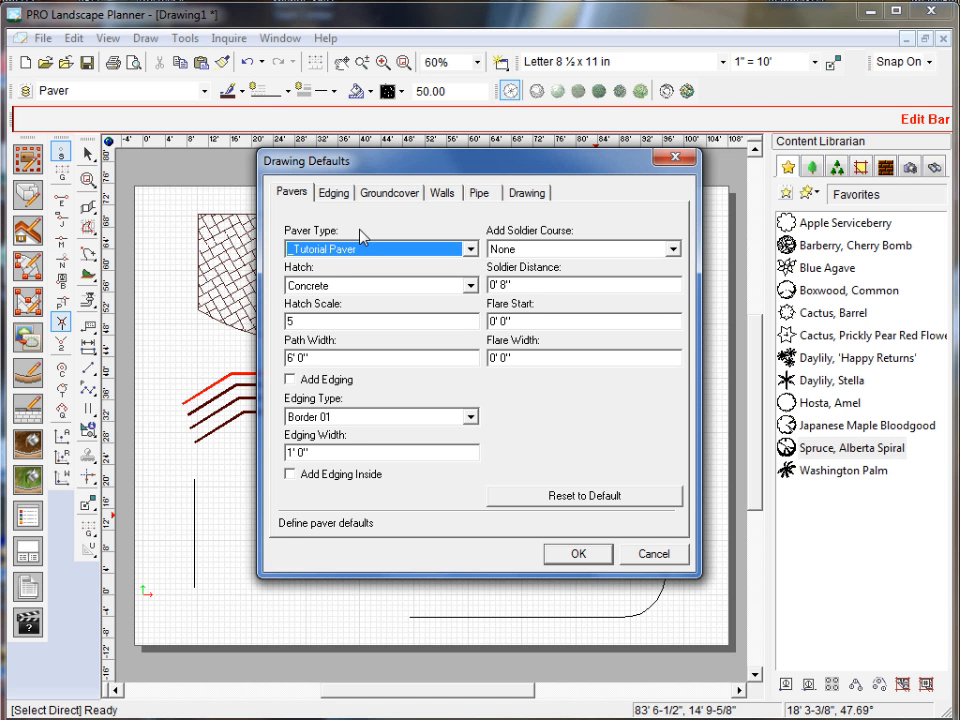
{"action": "left_click", "coordinate": [336, 288]}
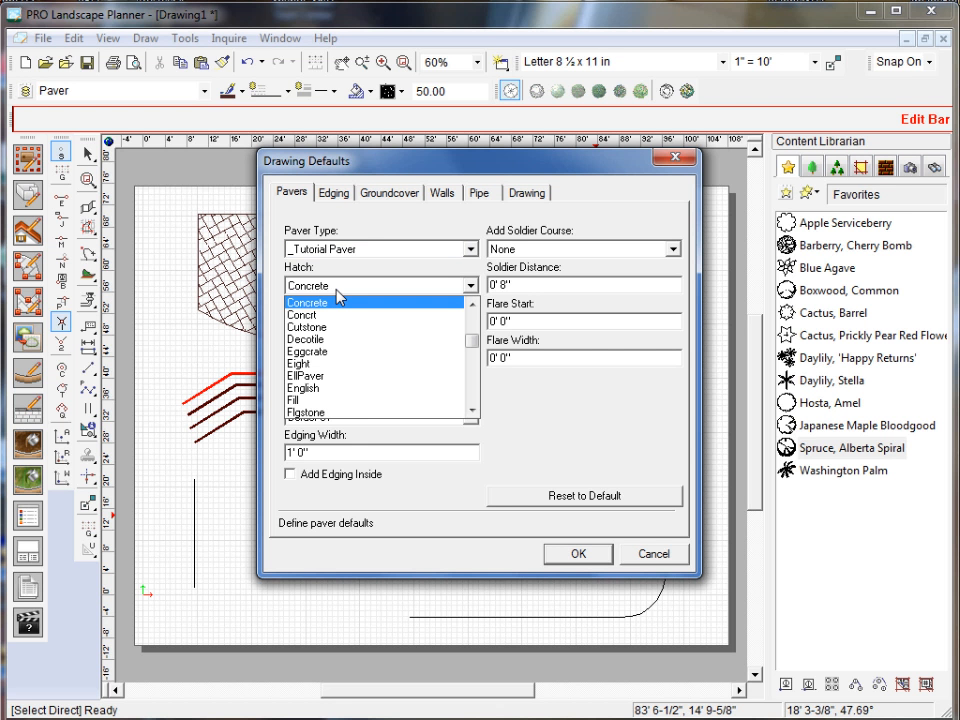
{"action": "left_click", "coordinate": [360, 248]}
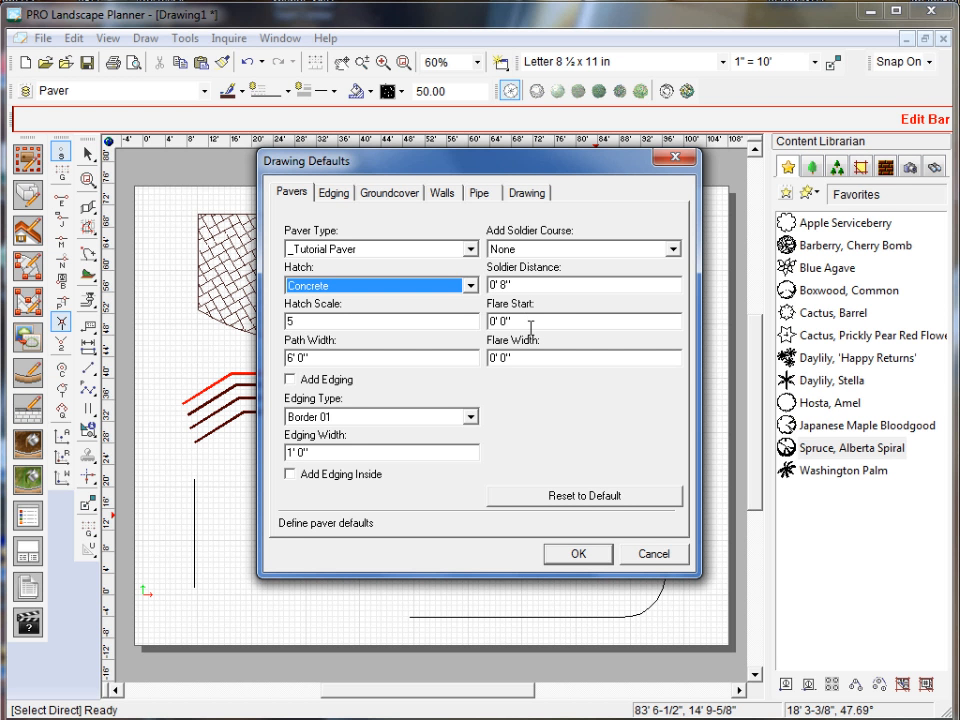
{"action": "left_click", "coordinate": [335, 194]}
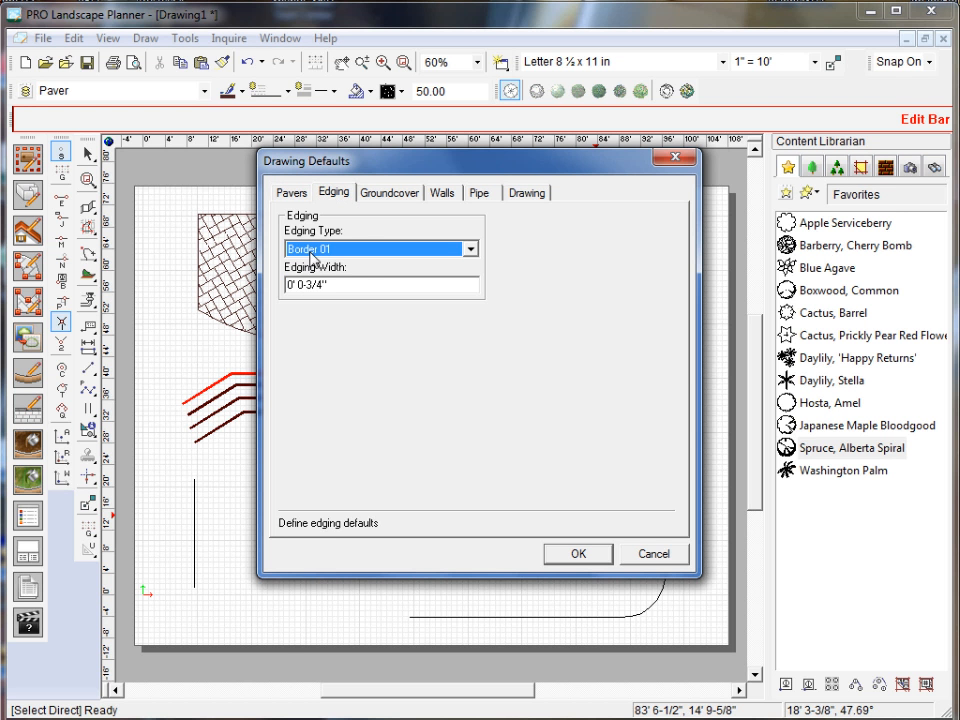
{"action": "left_click", "coordinate": [381, 194]}
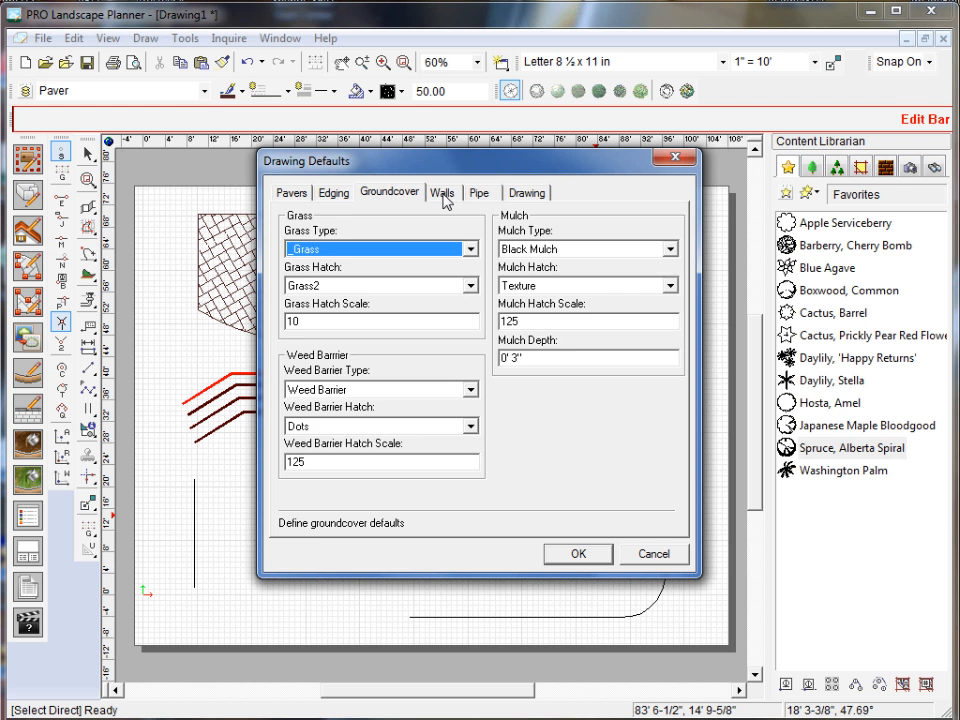
{"action": "left_click", "coordinate": [443, 194]}
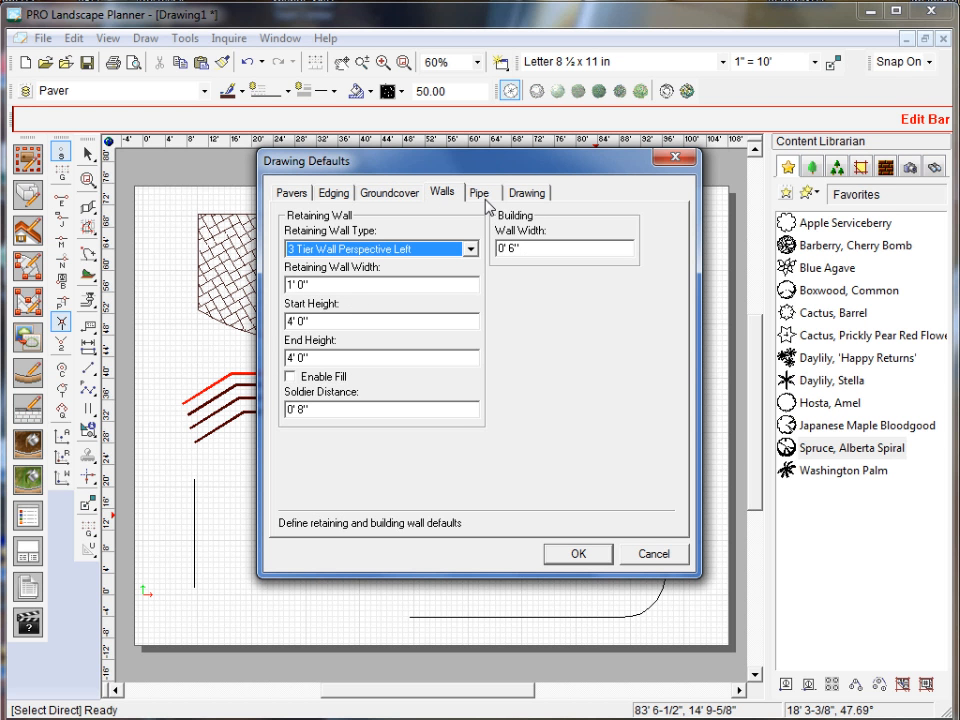
{"action": "left_click", "coordinate": [482, 194]}
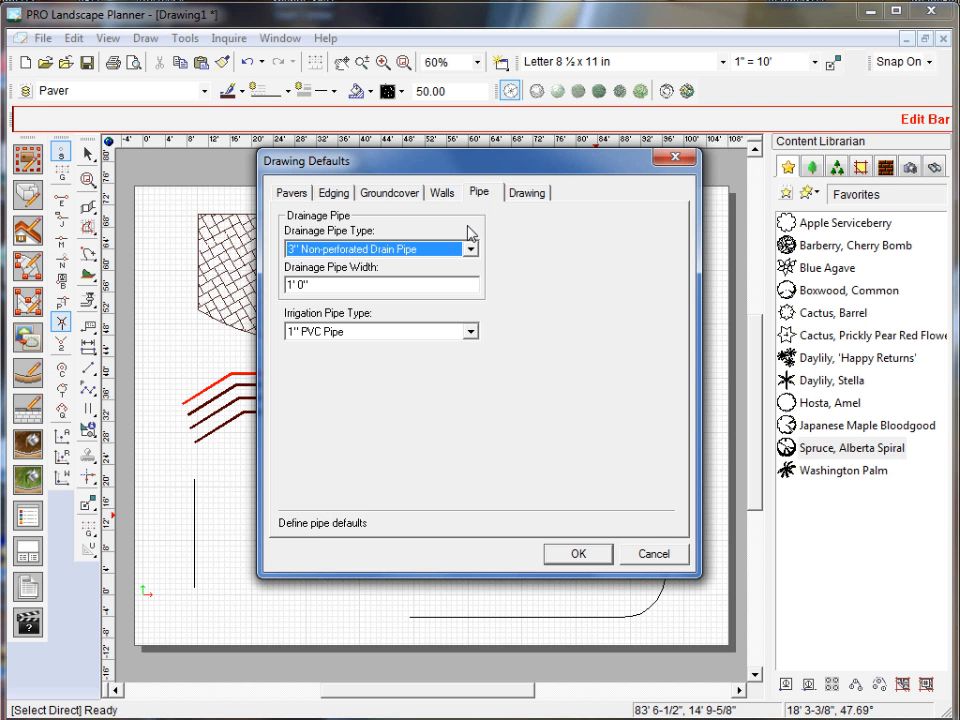
{"action": "left_click", "coordinate": [536, 193]}
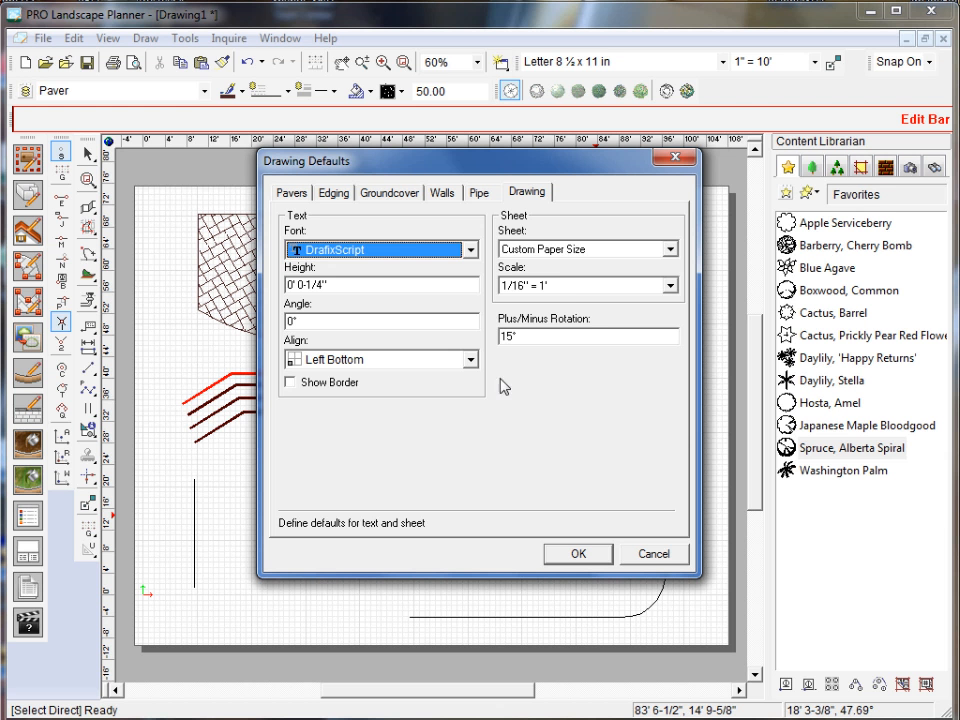
Try the default sheet size Letter 8 ½ x 11 in with scale 1/8" = 1', and discard the changes.
{"action": "left_click", "coordinate": [575, 251]}
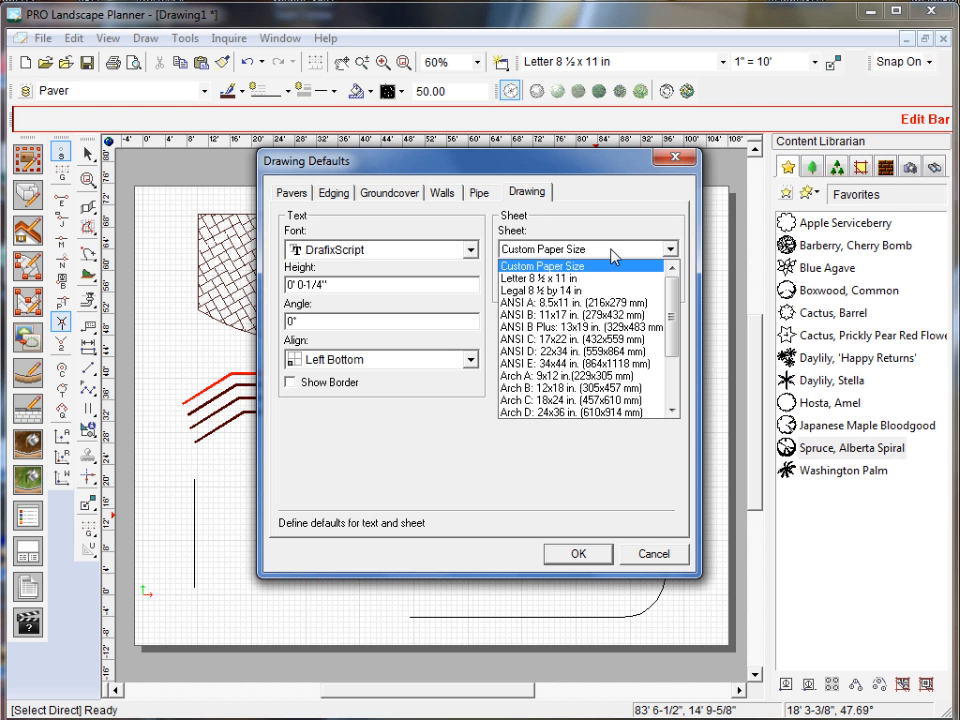
{"action": "left_click", "coordinate": [564, 282]}
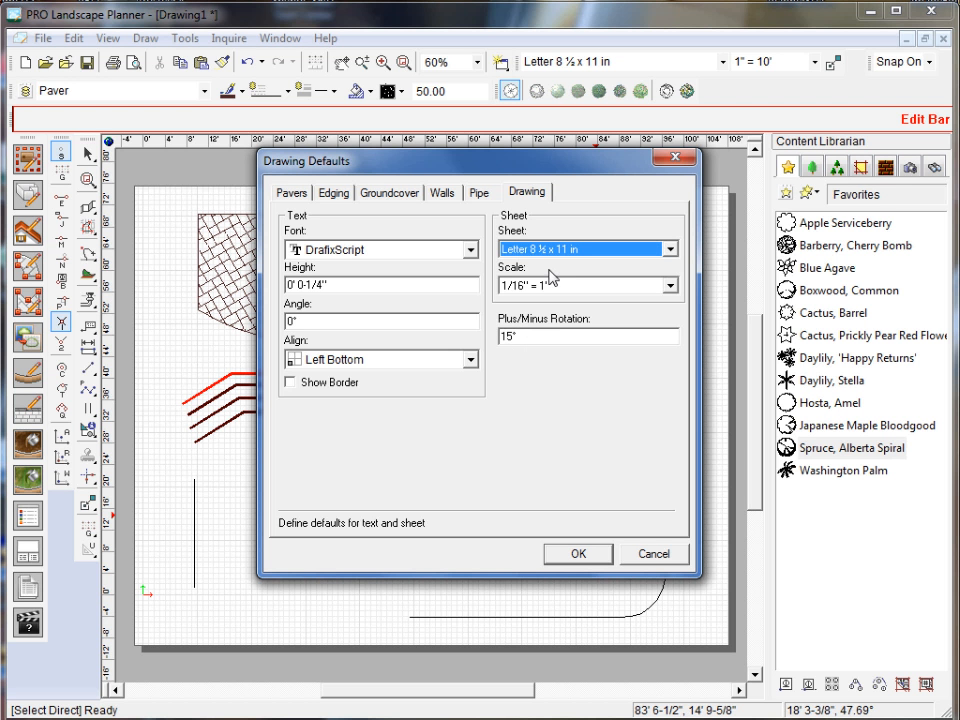
{"action": "left_click", "coordinate": [545, 286]}
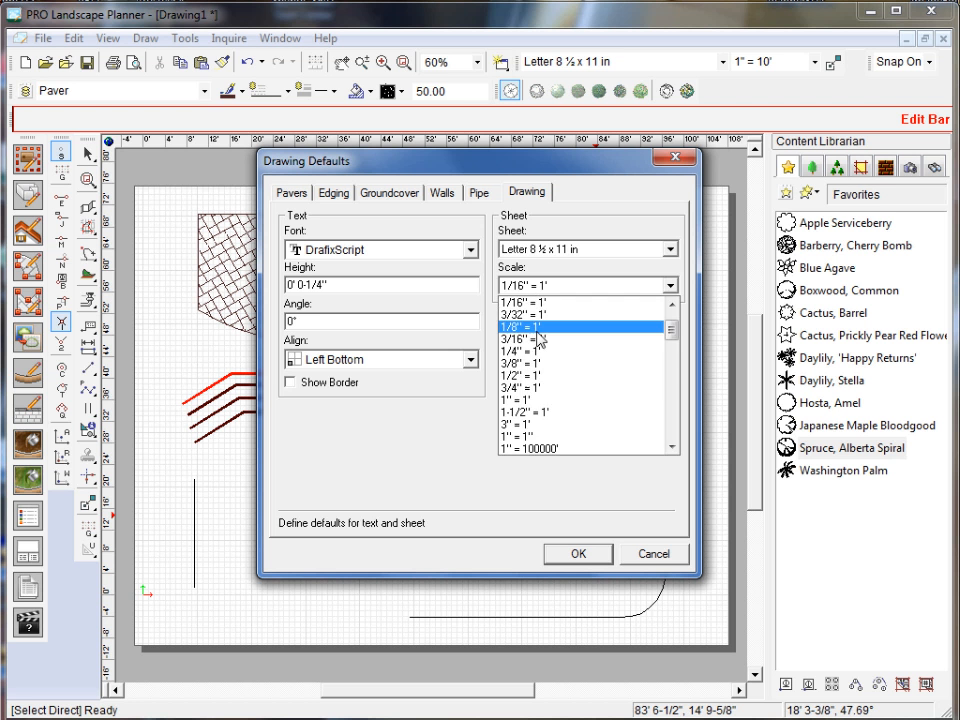
{"action": "left_click", "coordinate": [536, 327]}
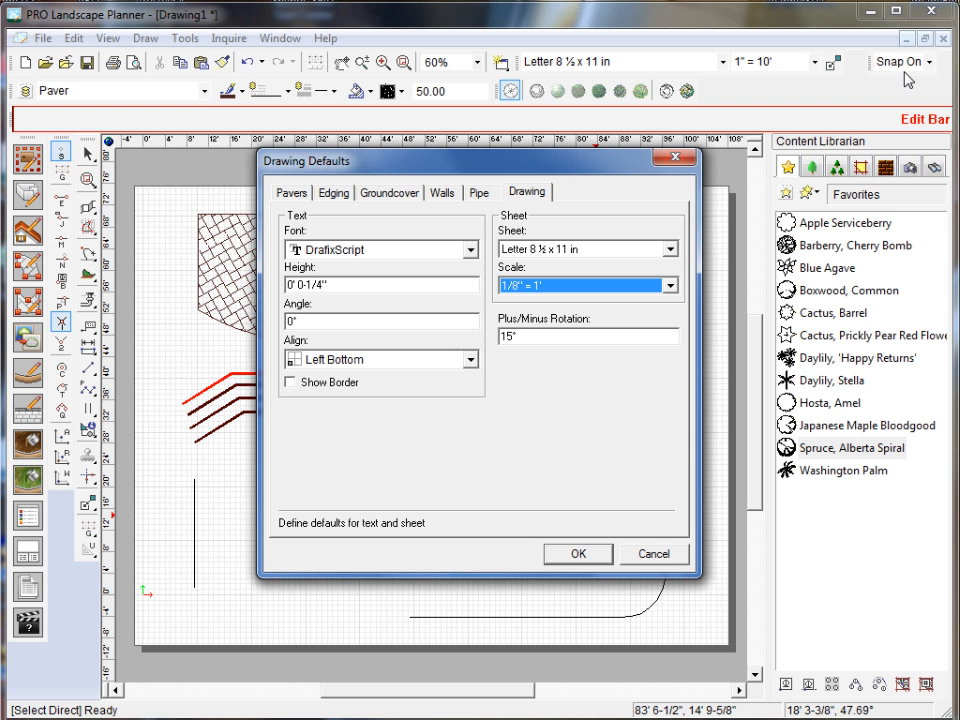
{"action": "left_click", "coordinate": [665, 556]}
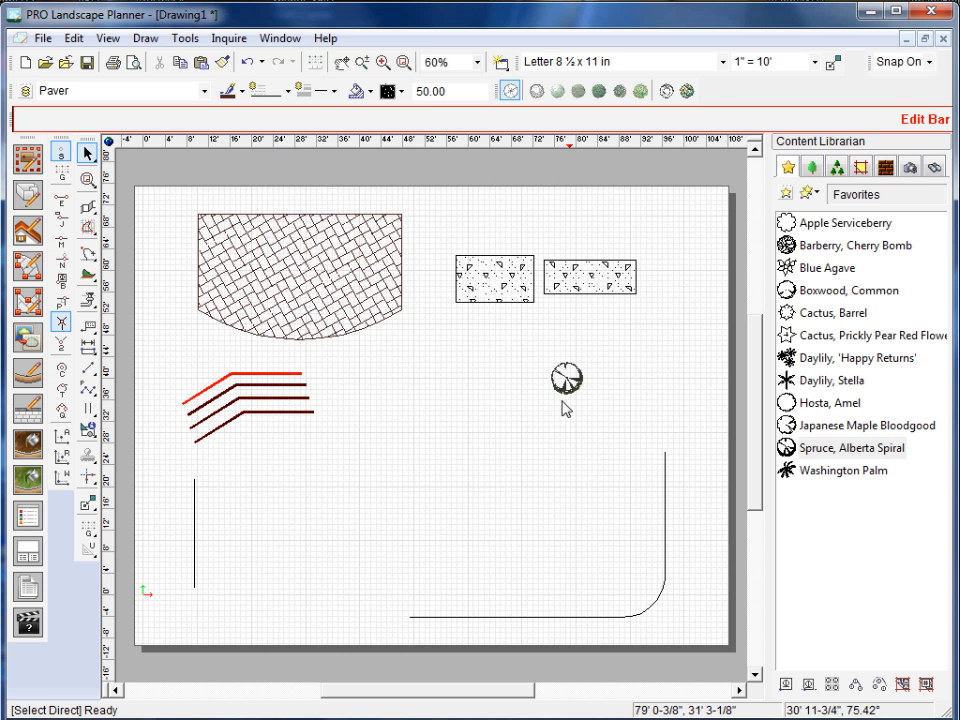
Review the drawing options through to the file summary, autosave and startup settings, and close them.
{"action": "left_click", "coordinate": [181, 45]}
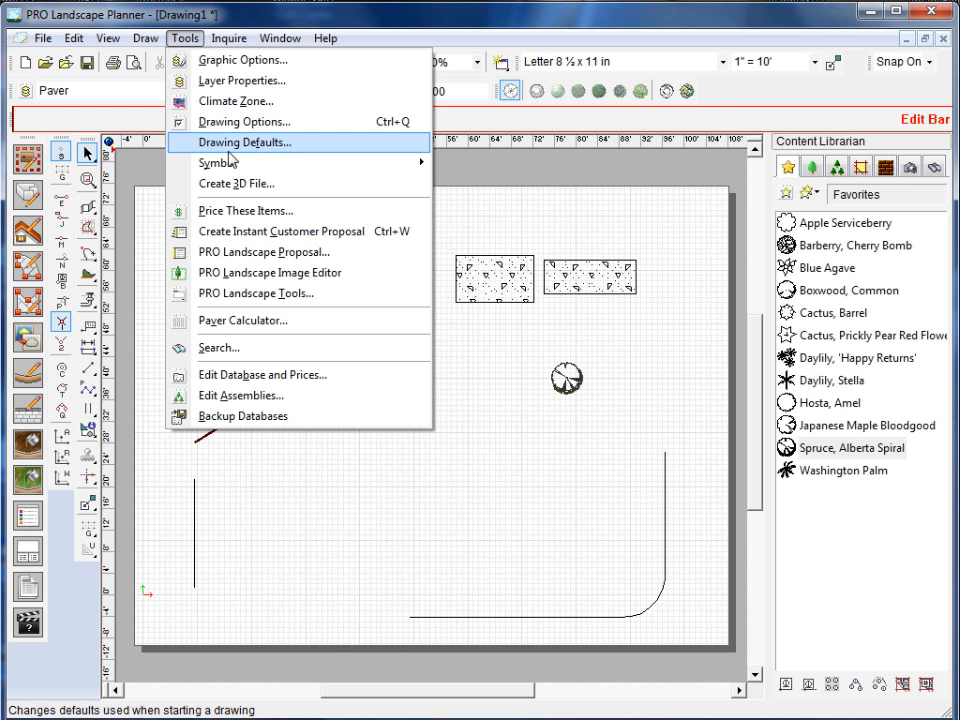
{"action": "left_click", "coordinate": [231, 122]}
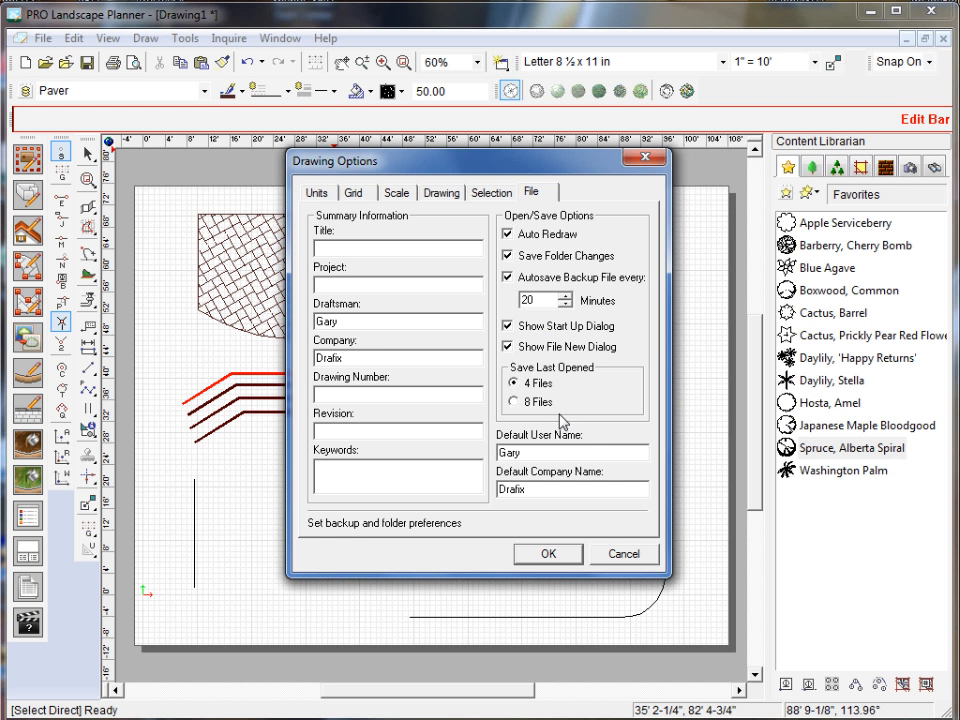
{"action": "key", "text": "Return"}
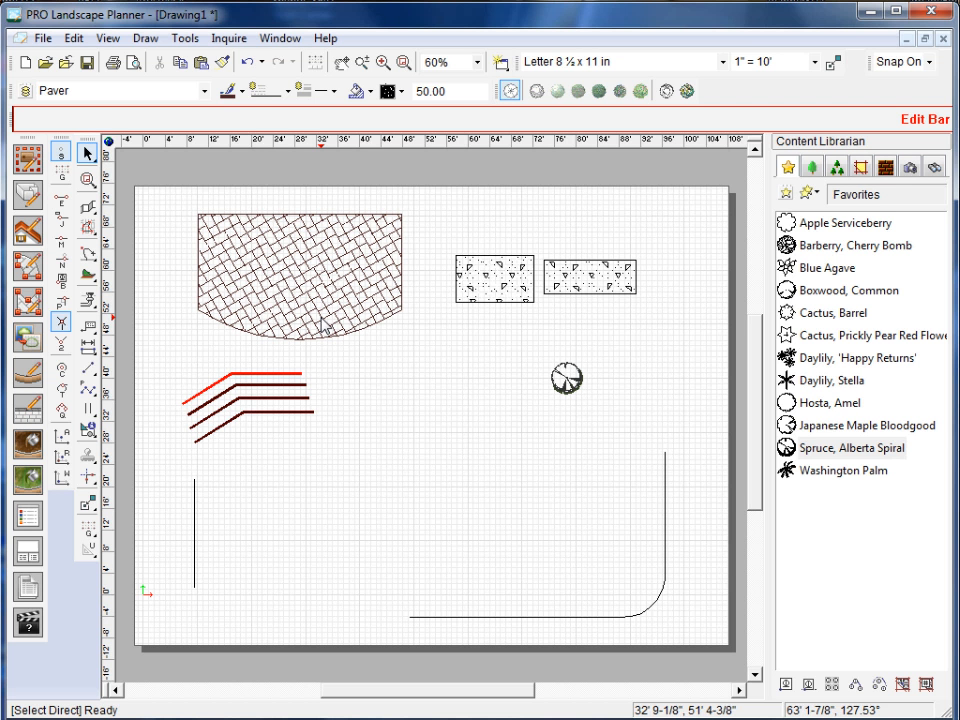
Edit the vertices of the herringbone paver area to bulge its straight right edge outward into a curve.
{"action": "left_click", "coordinate": [398, 308]}
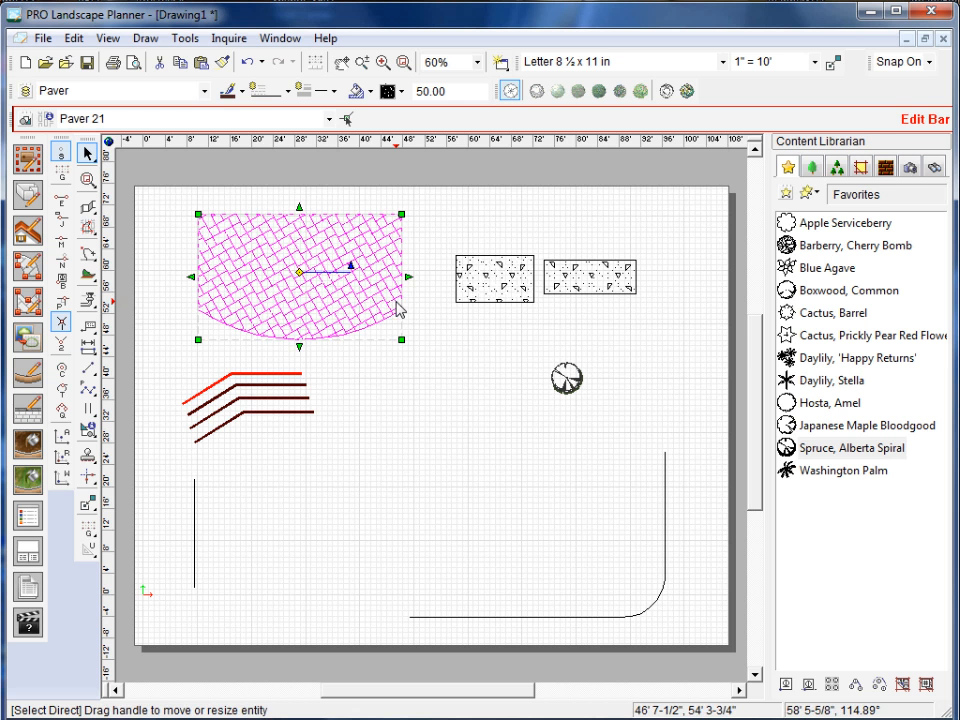
{"action": "double_click", "coordinate": [380, 296]}
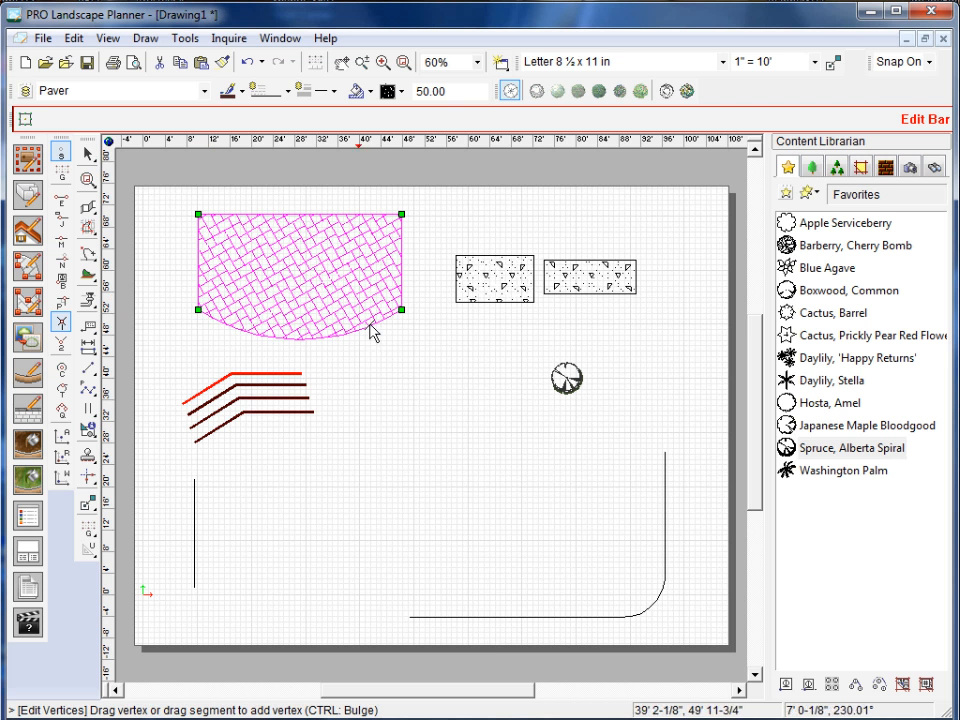
{"action": "right_click", "coordinate": [427, 256]}
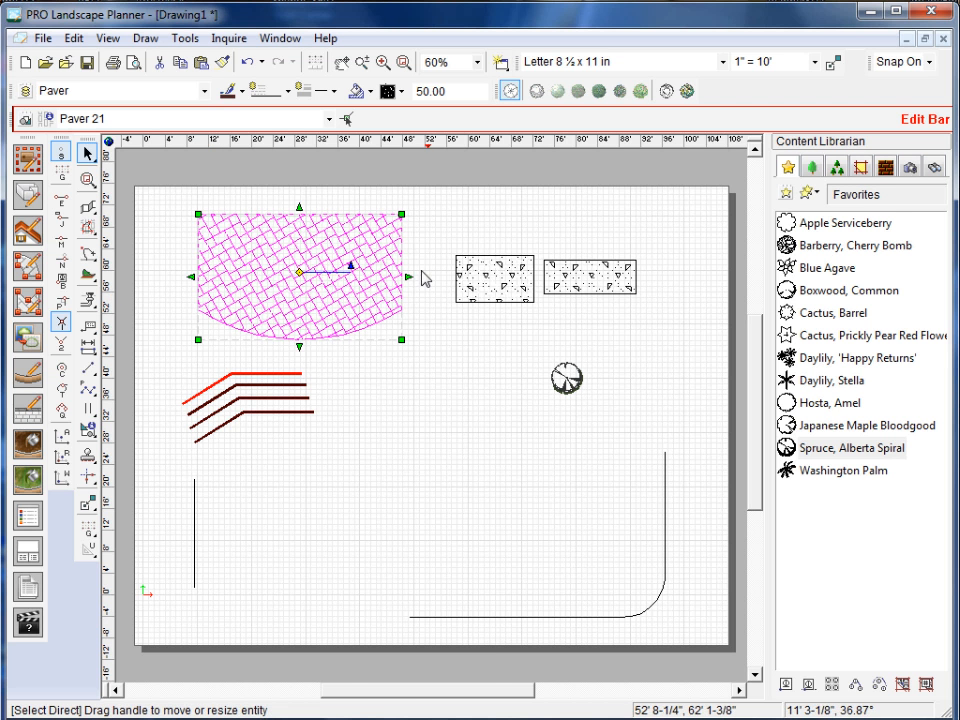
{"action": "right_click", "coordinate": [320, 283]}
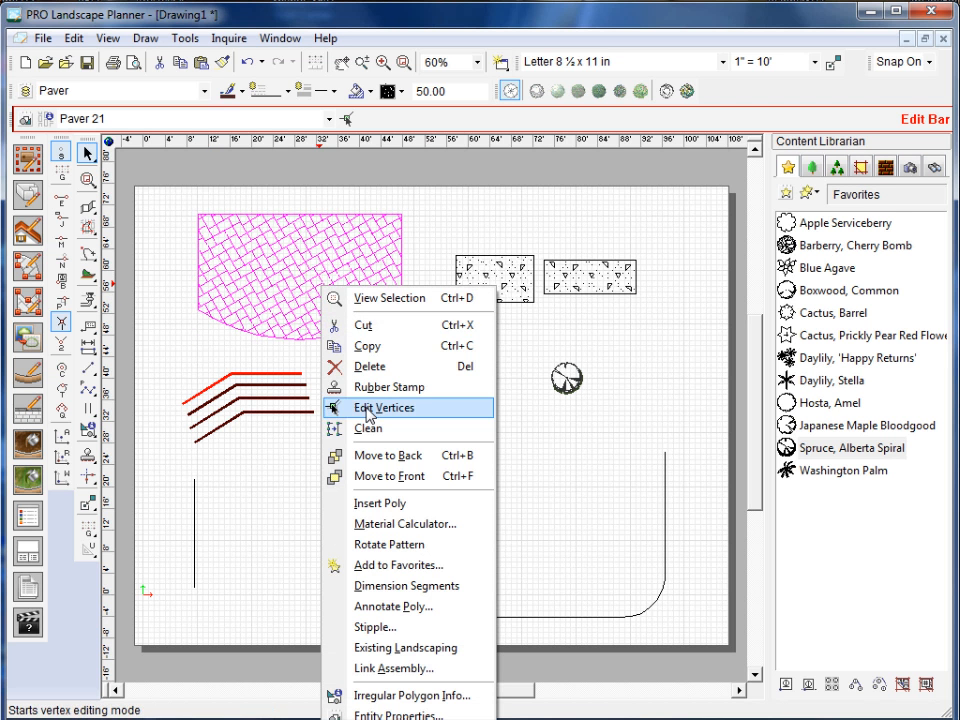
{"action": "left_click", "coordinate": [371, 408]}
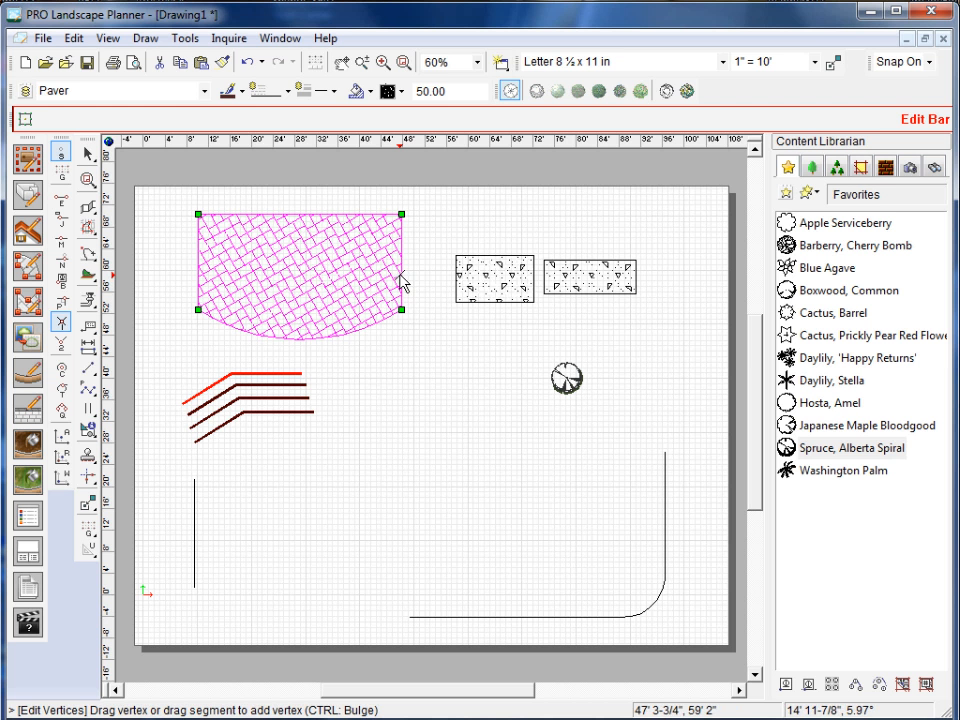
{"action": "left_click_drag", "start_coordinate": [403, 283], "coordinate": [414, 276]}
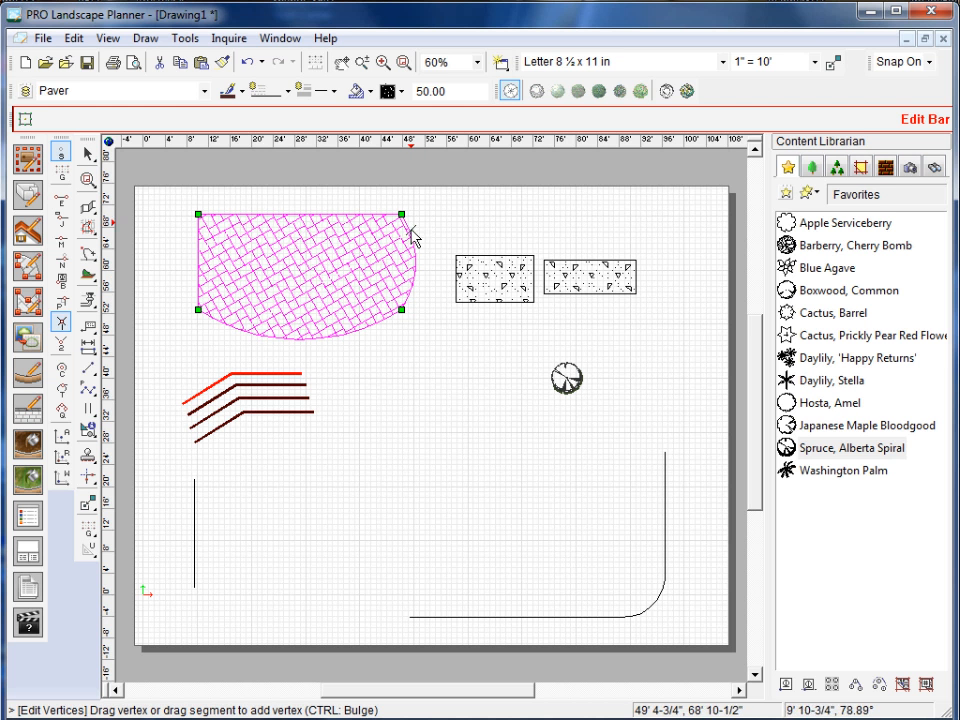
{"action": "left_click", "coordinate": [394, 353]}
{"action": "left_click", "coordinate": [421, 368]}
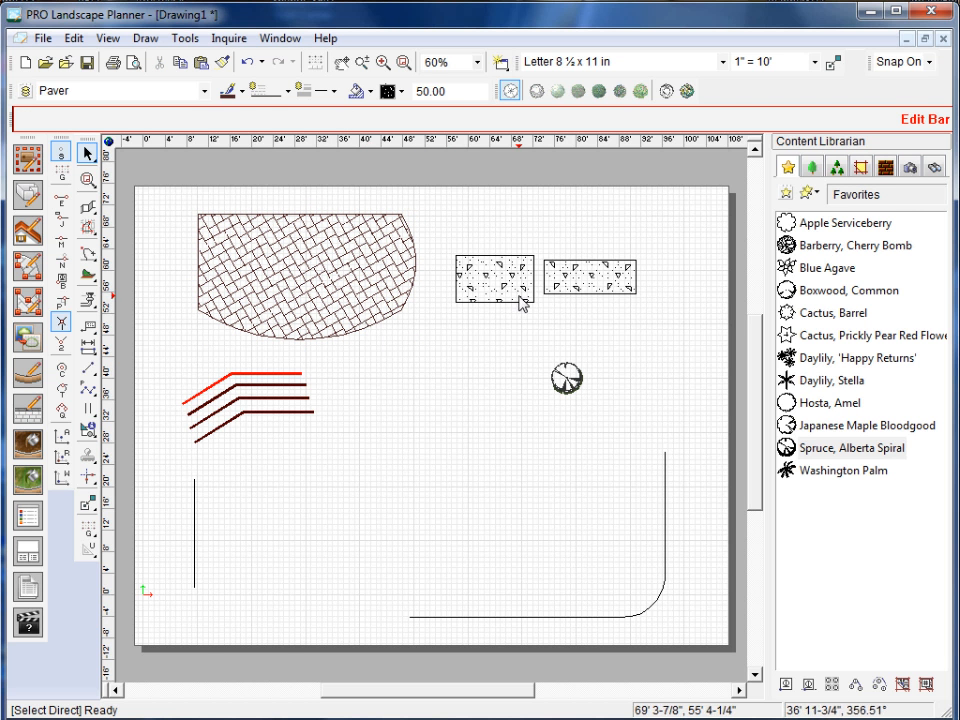
Try rotating the whole paver area around its centre to different angles, and deselect it.
{"action": "left_click", "coordinate": [390, 324]}
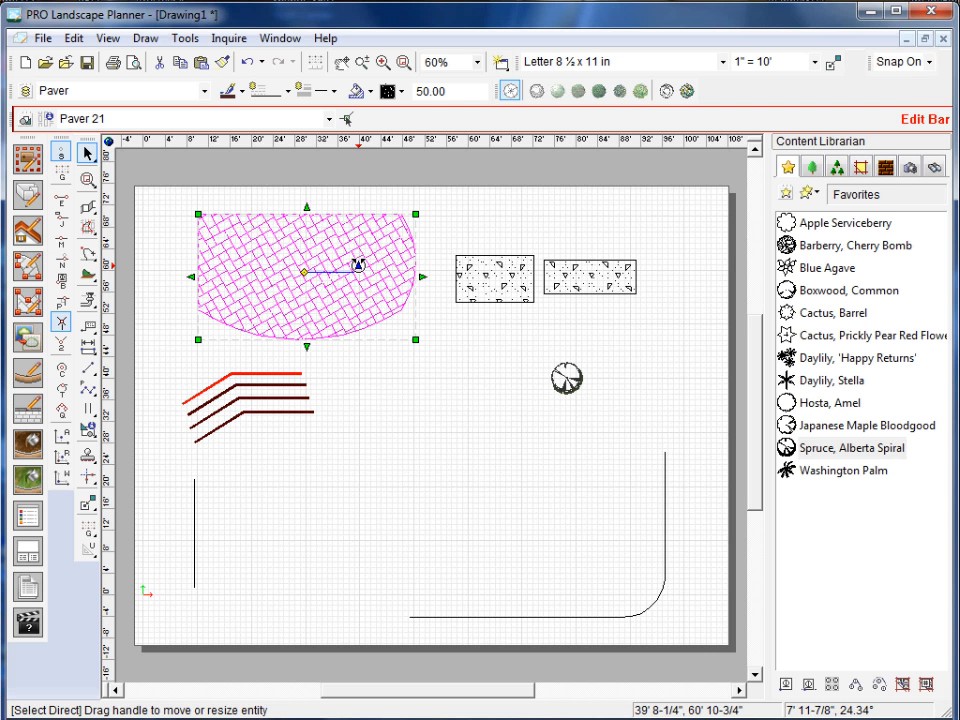
{"action": "left_click_drag", "start_coordinate": [358, 265], "coordinate": [422, 338]}
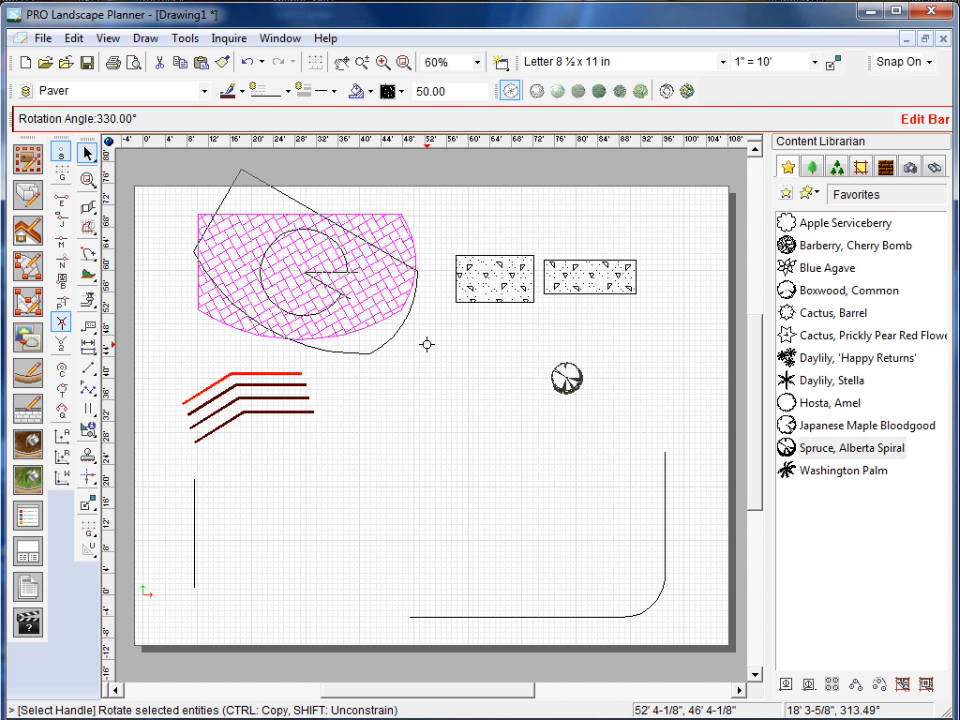
{"action": "left_click_drag", "start_coordinate": [427, 344], "coordinate": [651, 624]}
{"action": "key", "text": "Escape"}
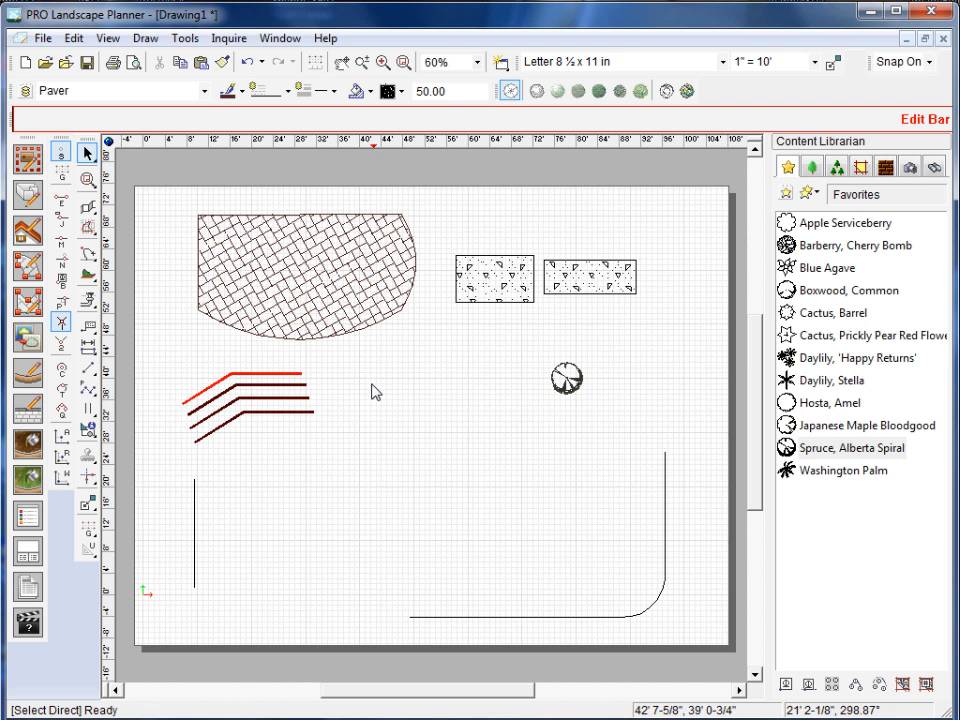
Rotate only the pattern inside the paver area so its bricks run horizontally and vertically.
{"action": "left_click", "coordinate": [350, 314]}
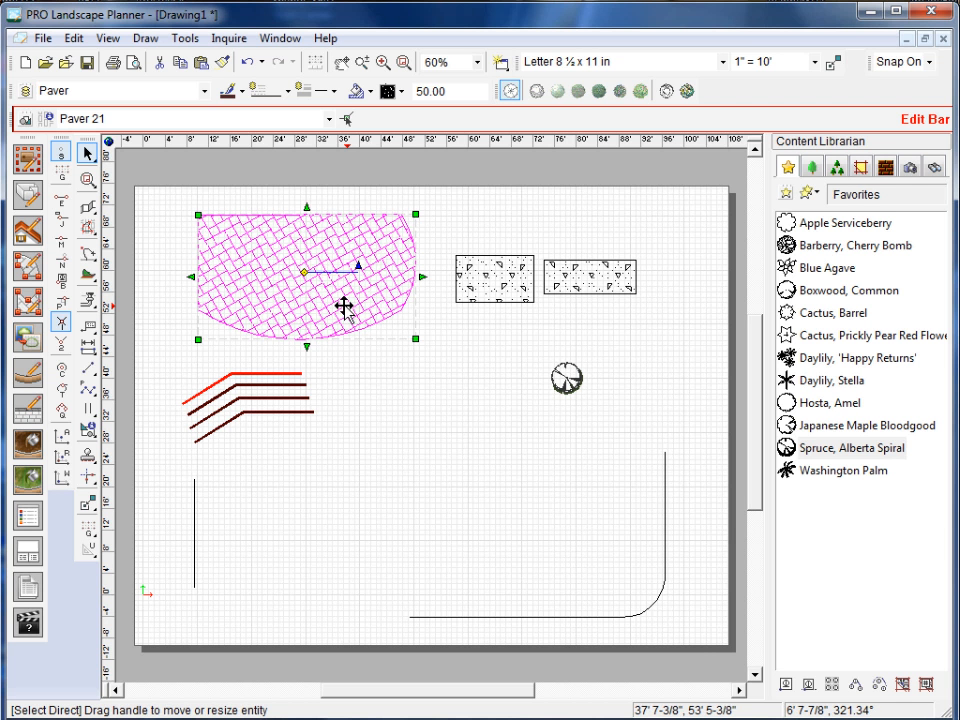
{"action": "right_click", "coordinate": [258, 273]}
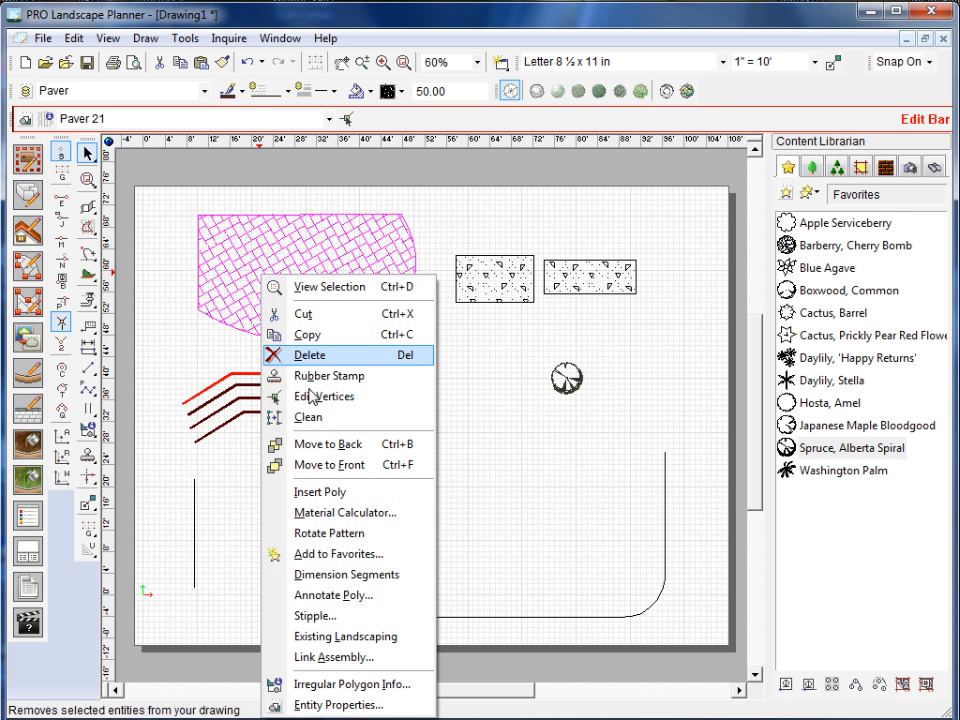
{"action": "left_click", "coordinate": [353, 535]}
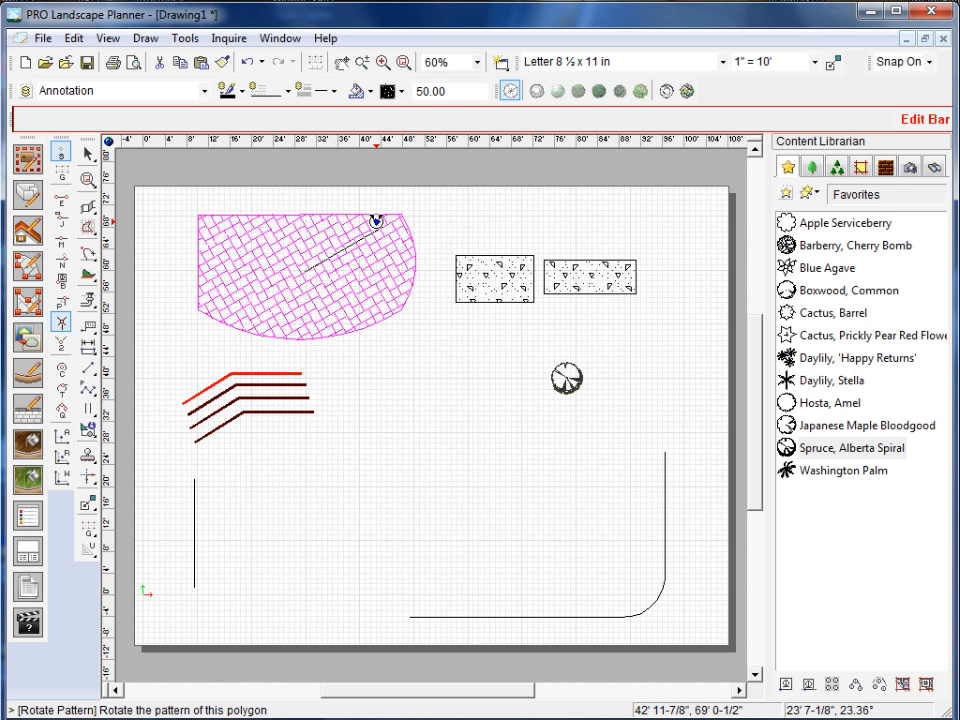
{"action": "left_click_drag", "start_coordinate": [376, 221], "coordinate": [302, 213]}
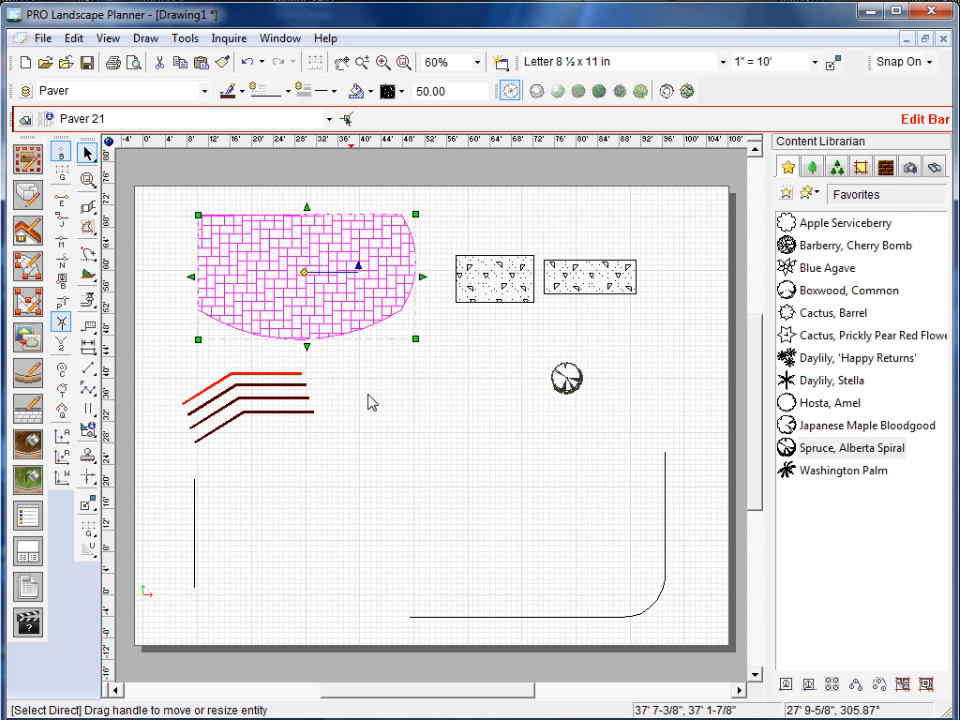
{"action": "left_click", "coordinate": [425, 505]}
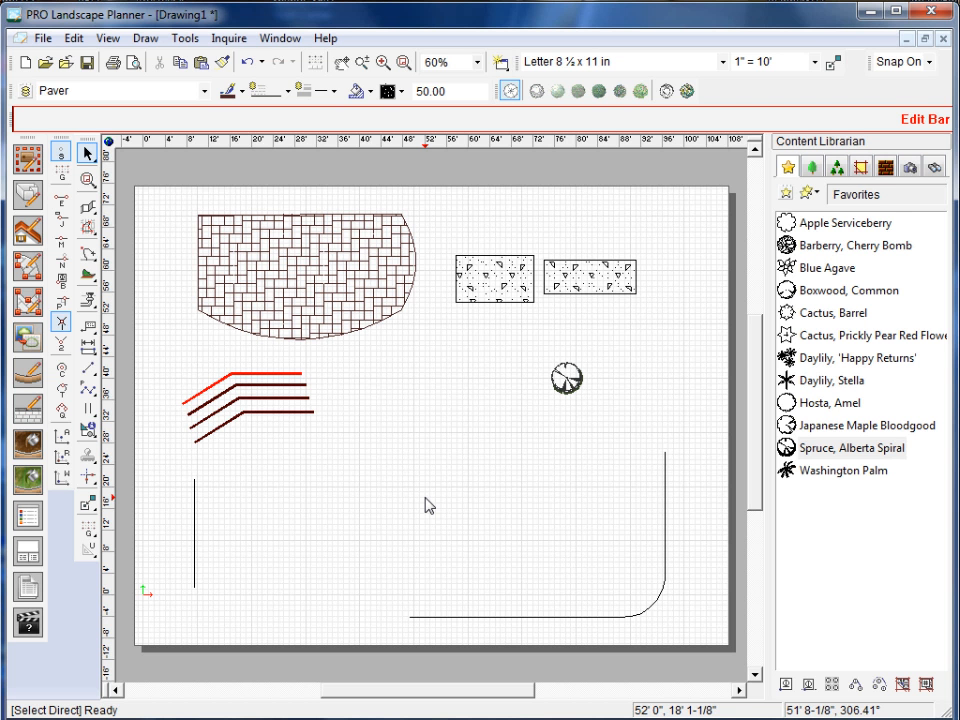
Set the large paver area's line colour to brown, index 36 (RGB 127,63,0), and deselect it.
{"action": "left_click", "coordinate": [291, 253]}
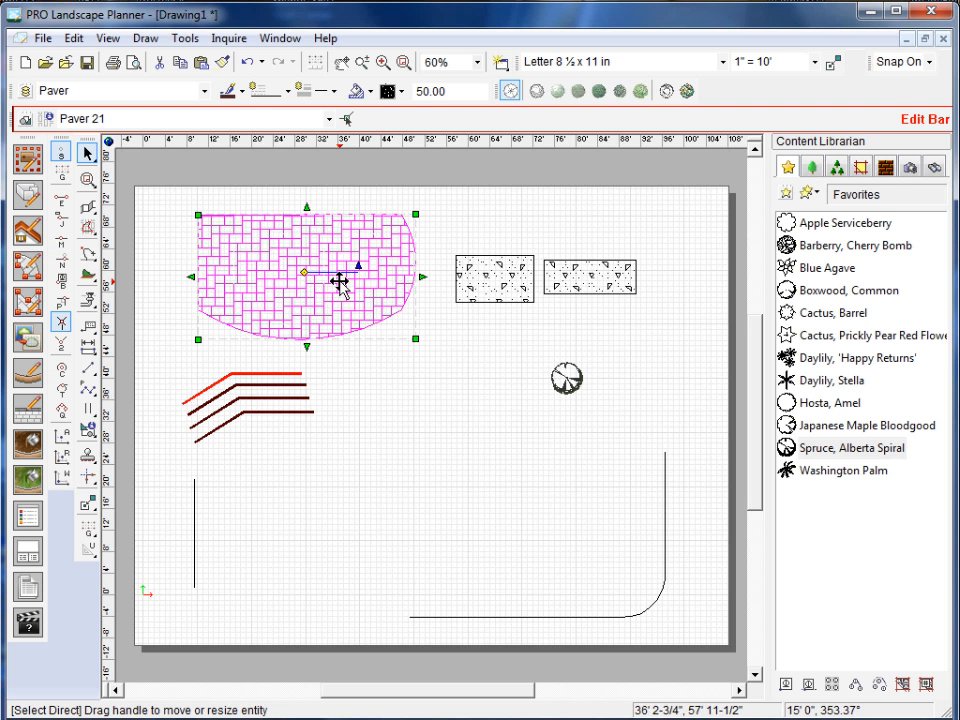
{"action": "left_click", "coordinate": [366, 379]}
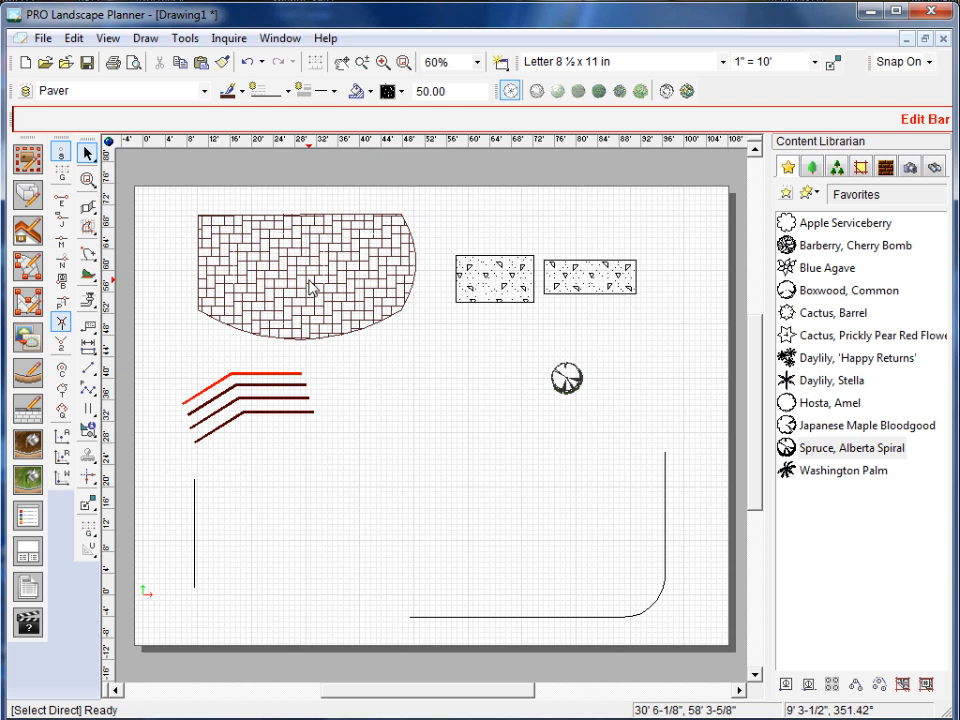
{"action": "left_click", "coordinate": [263, 253]}
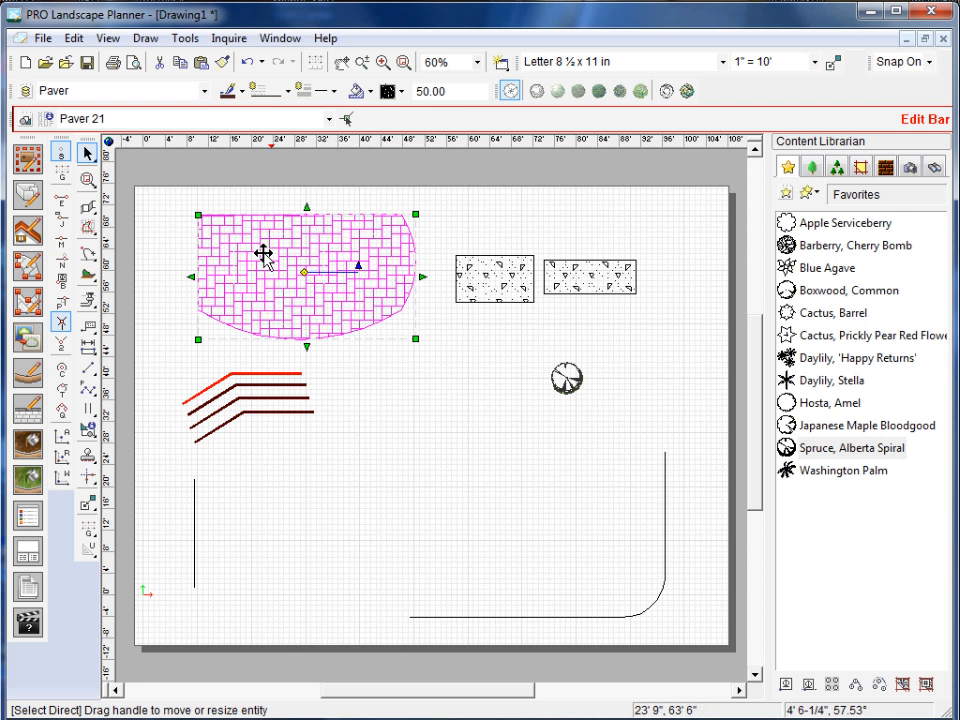
{"action": "left_click", "coordinate": [241, 92]}
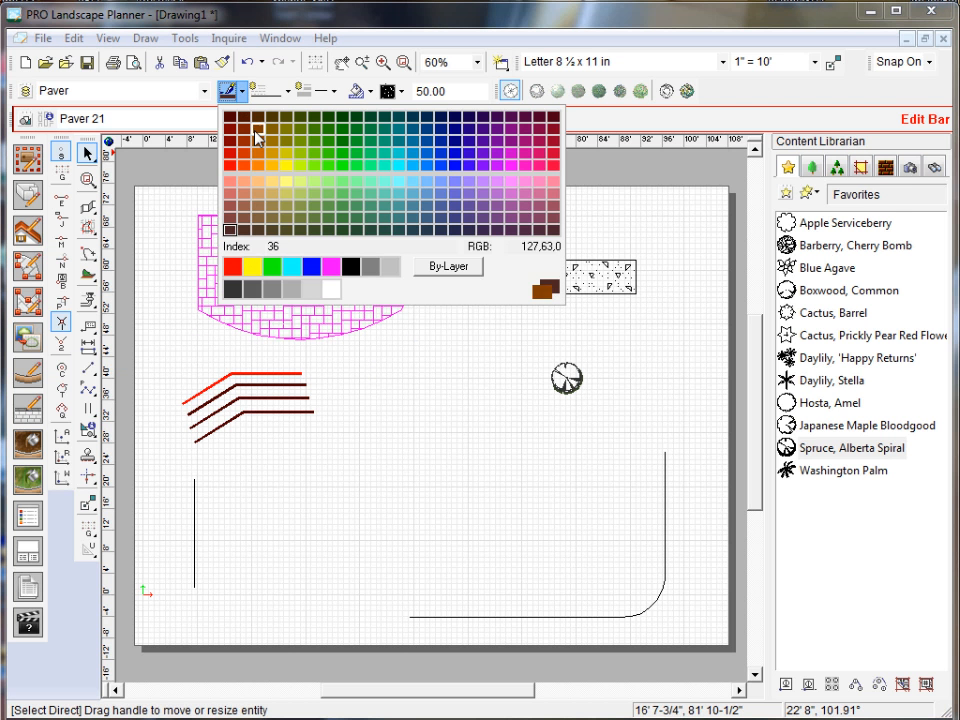
{"action": "left_click", "coordinate": [256, 137]}
{"action": "left_click", "coordinate": [377, 375]}
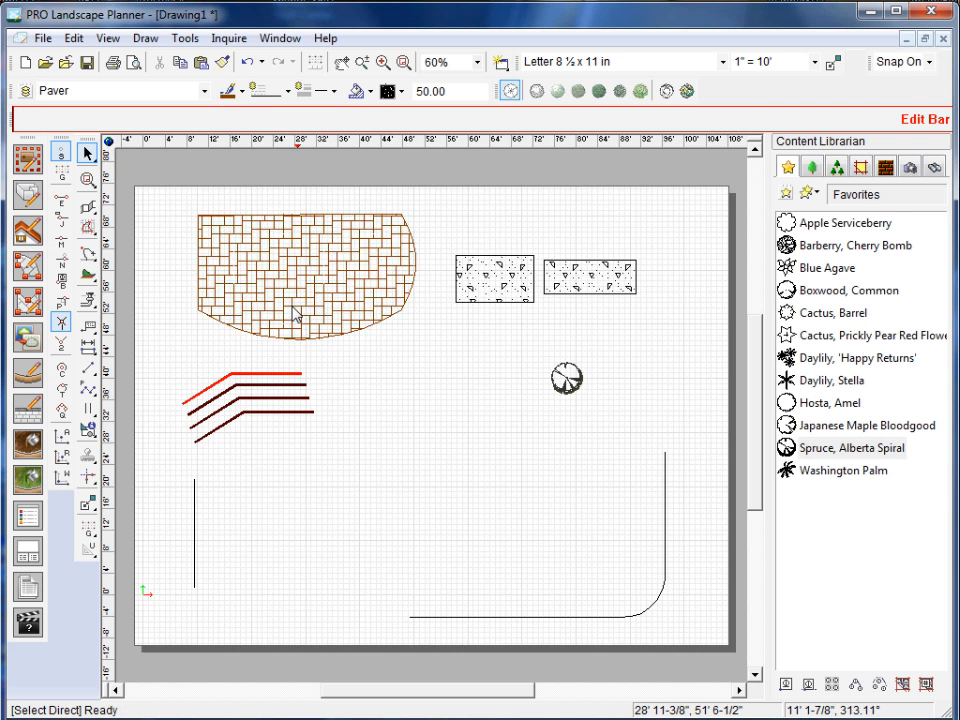
Set the large paver area's line colour to the lighter brown, index 34 (RGB 153,76,0), and deselect it.
{"action": "scroll", "coordinate": [294, 310], "scroll_direction": "up", "scroll_amount": 2}
{"action": "left_click", "coordinate": [289, 307]}
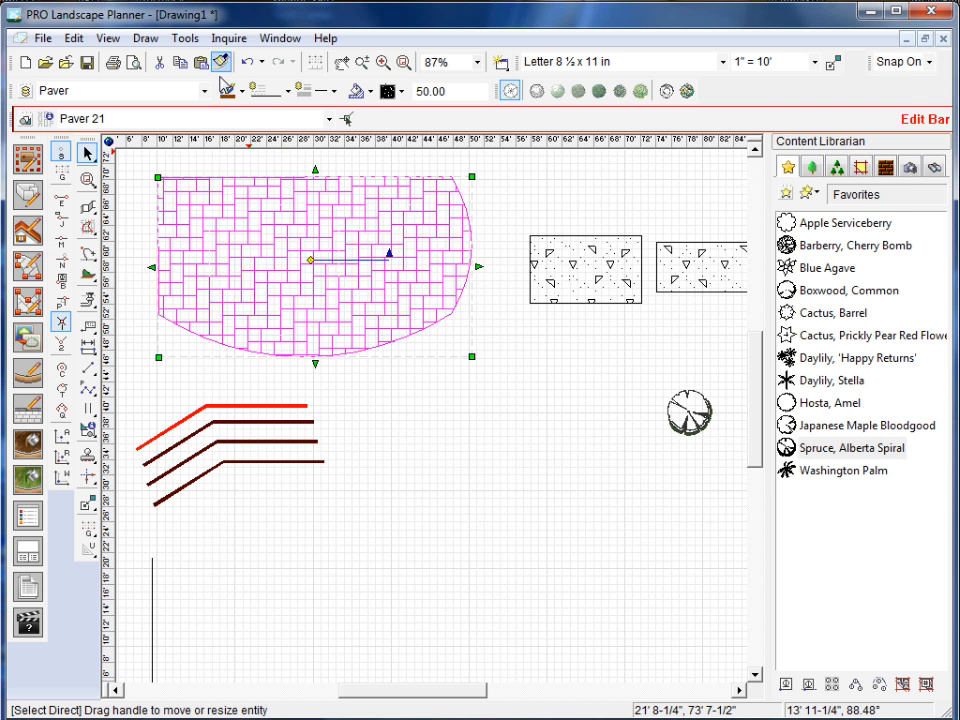
{"action": "left_click", "coordinate": [241, 92]}
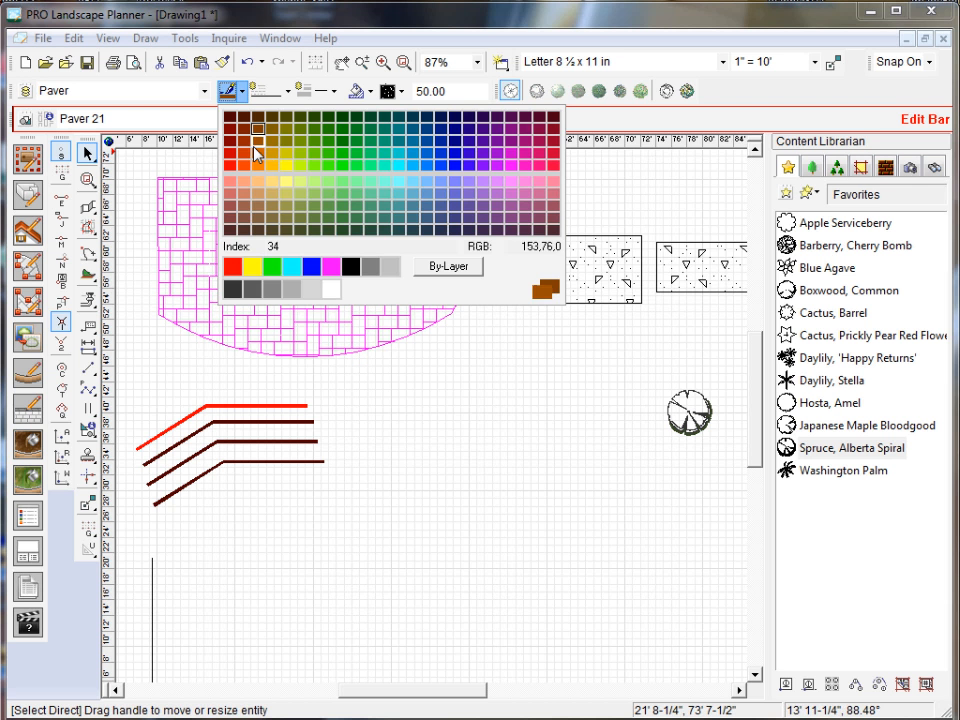
{"action": "left_click", "coordinate": [257, 150]}
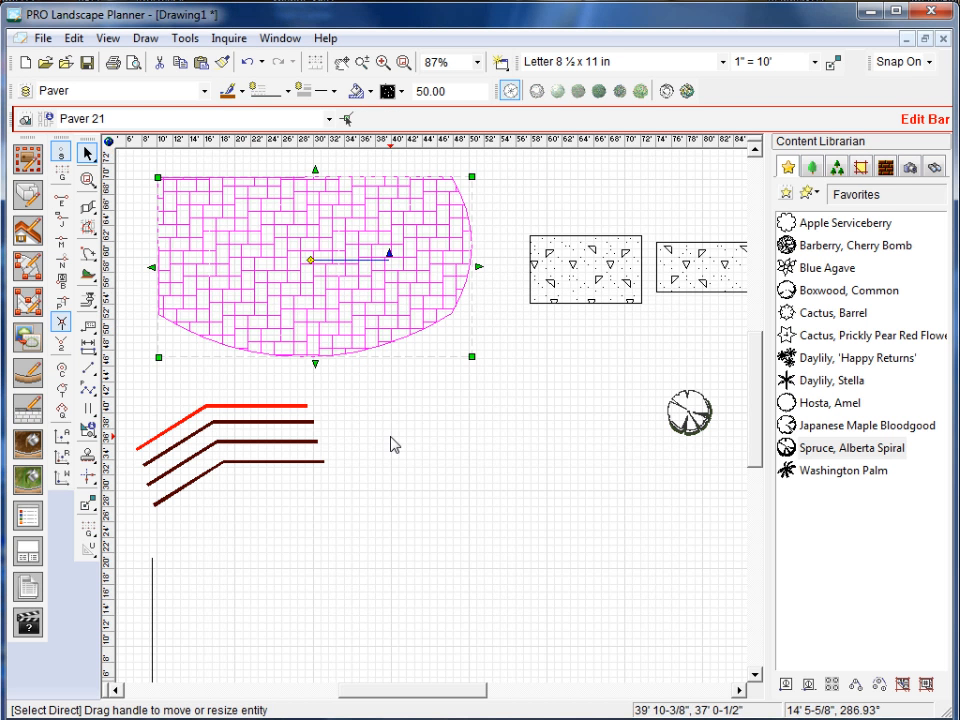
{"action": "left_click", "coordinate": [390, 444]}
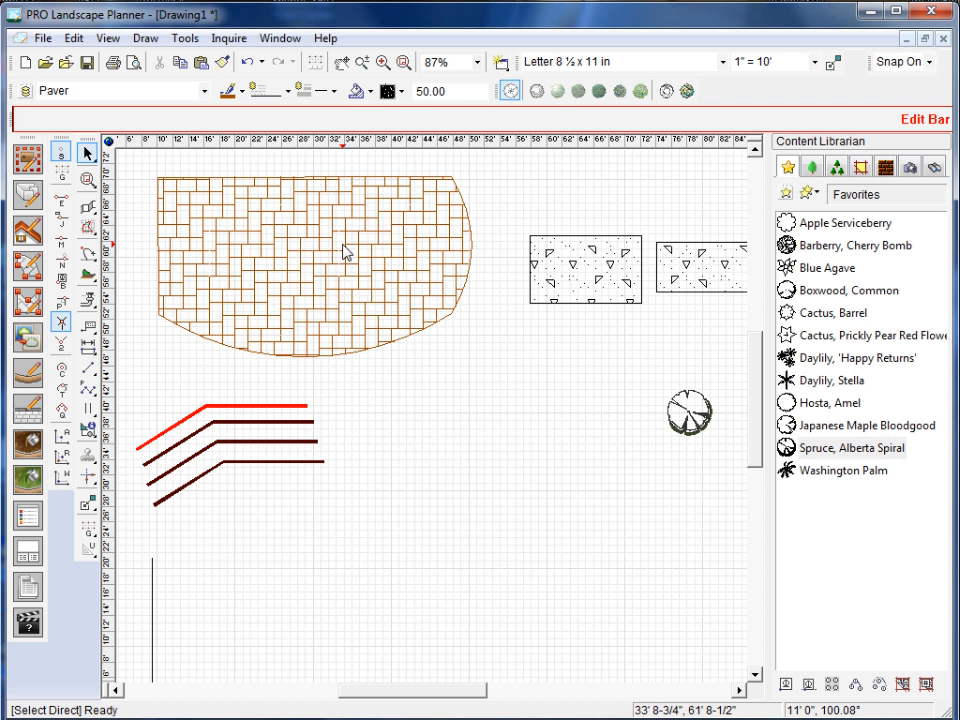
Check the paver type and properties of the two small concrete-patterned rectangles, and deselect them.
{"action": "scroll", "coordinate": [343, 251], "scroll_direction": "up", "scroll_amount": 2}
{"action": "scroll", "coordinate": [343, 251], "scroll_direction": "down", "scroll_amount": 3}
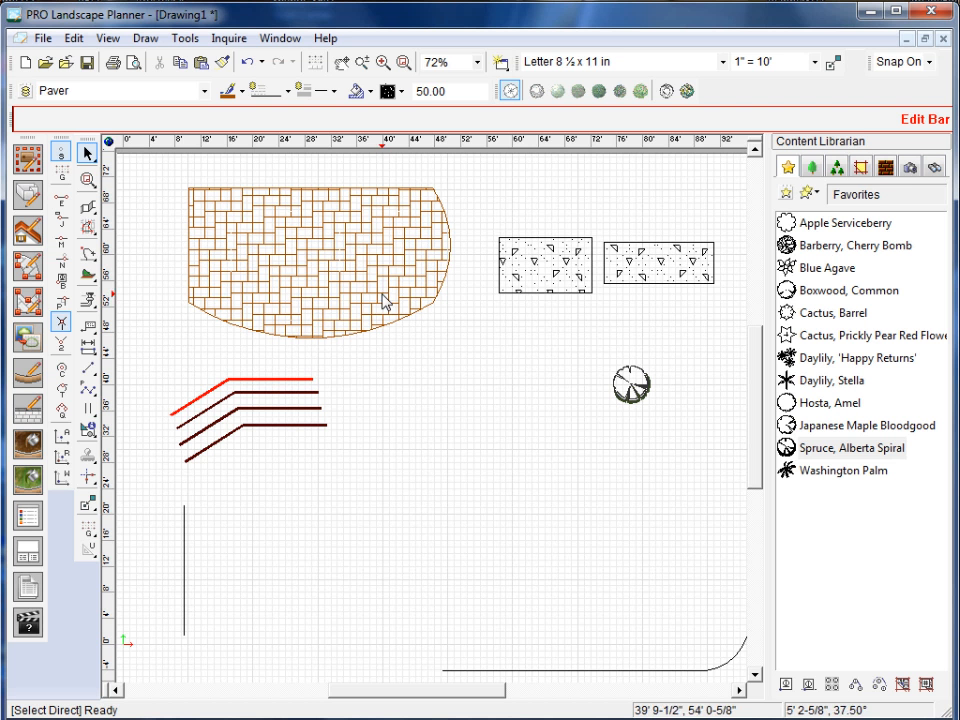
{"action": "left_click", "coordinate": [537, 287]}
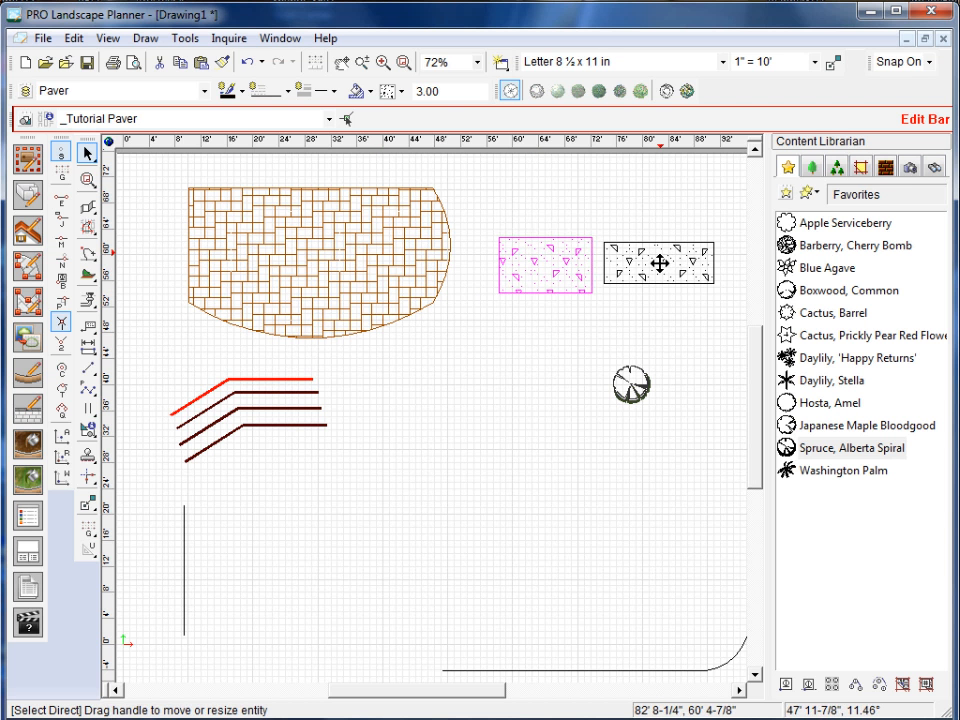
{"action": "left_click", "coordinate": [658, 261]}
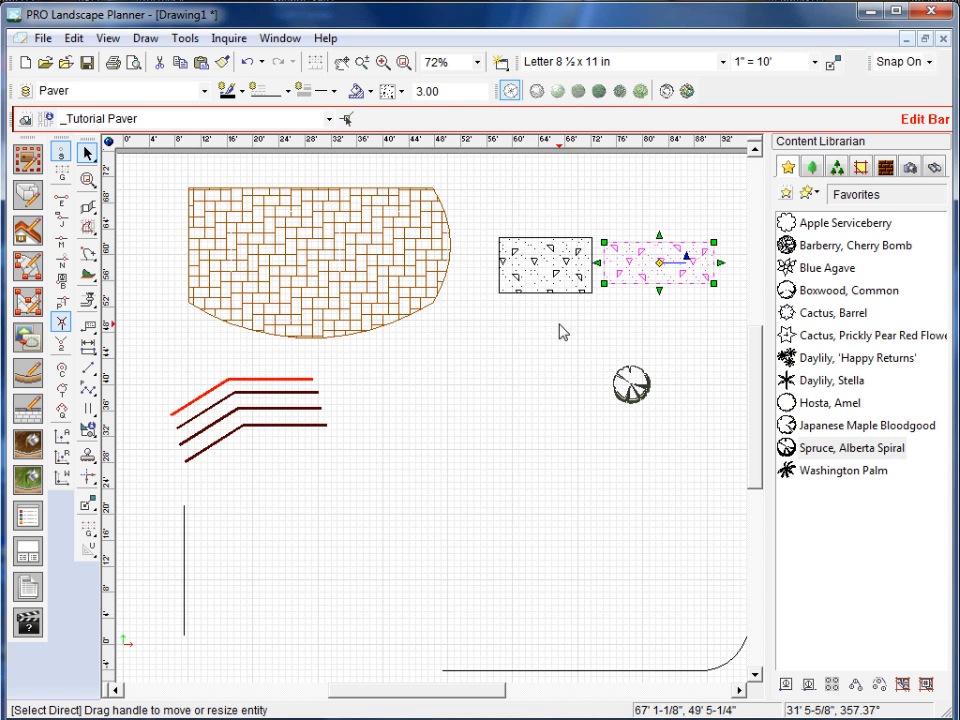
{"action": "left_click", "coordinate": [541, 298]}
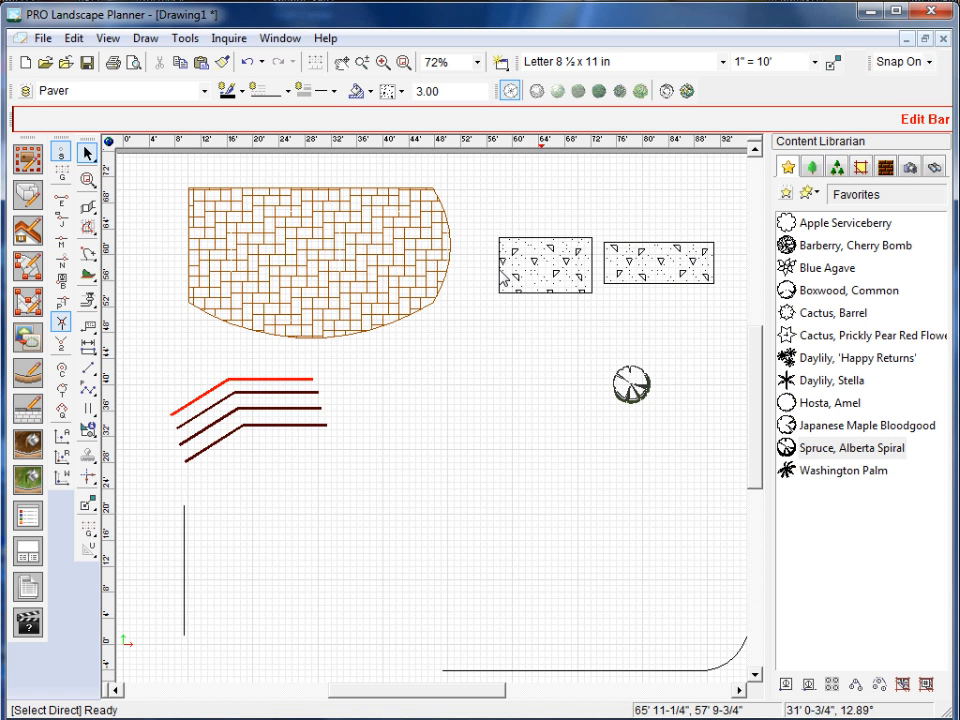
Copy the large paver area's colour and fill pattern to the two small concrete-patterned rectangles with the Property Painter.
{"action": "left_click", "coordinate": [222, 64]}
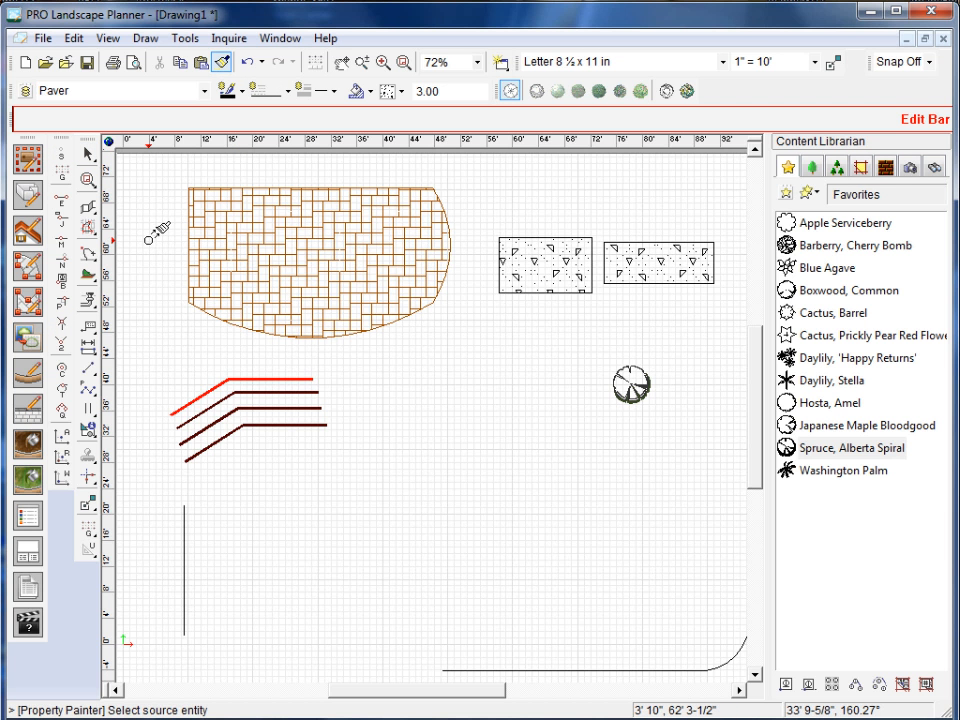
{"action": "left_click", "coordinate": [236, 186]}
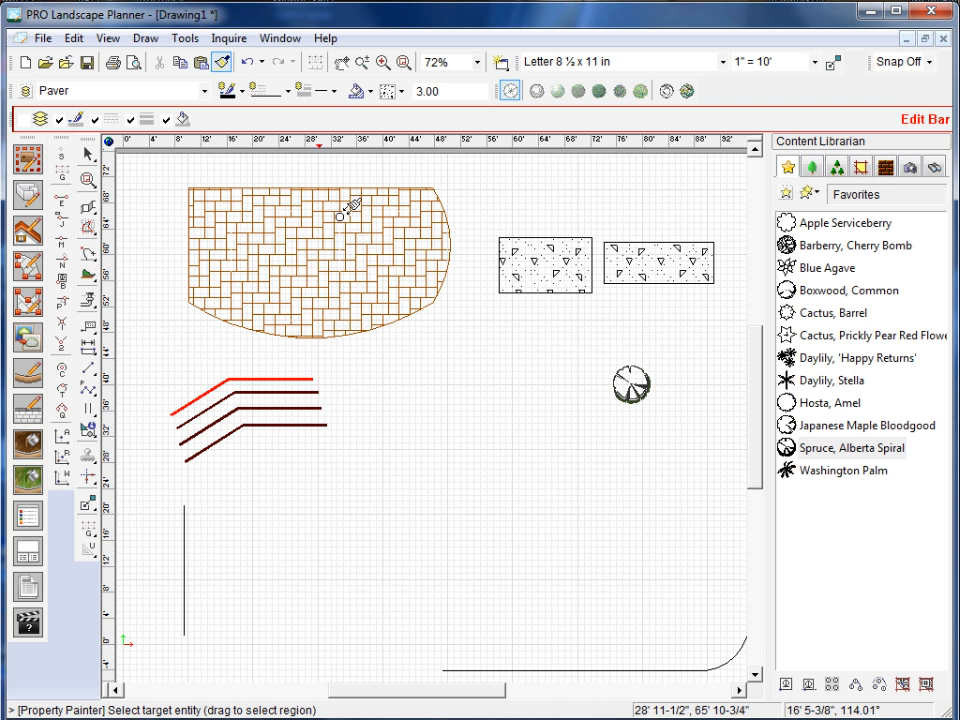
{"action": "left_click", "coordinate": [559, 237]}
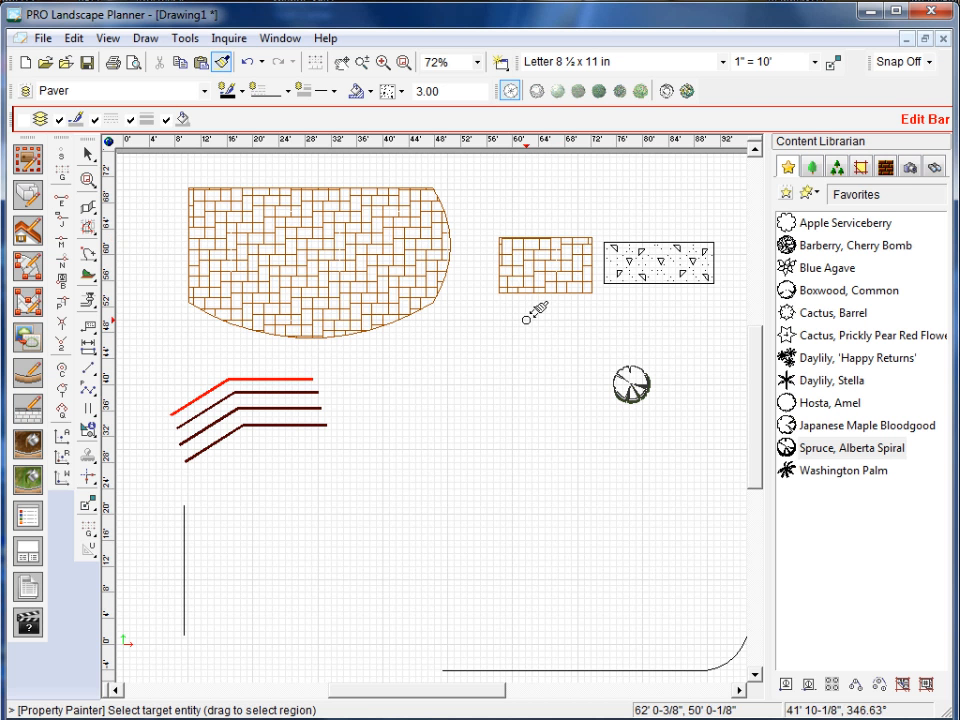
{"action": "left_click", "coordinate": [646, 242]}
{"action": "key", "text": "F9"}
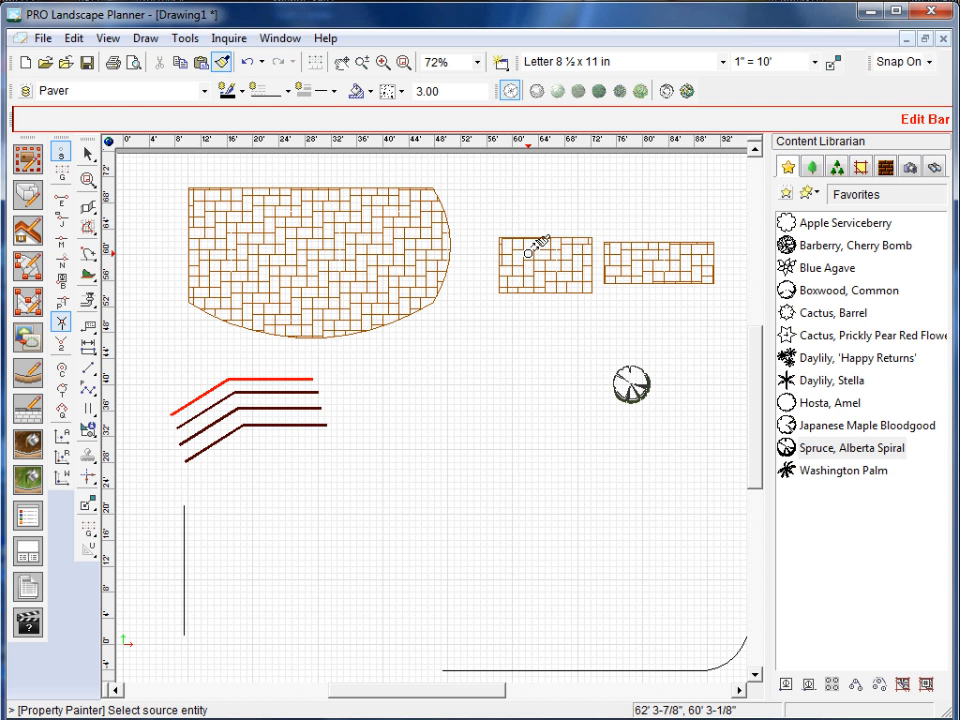
{"action": "key", "text": "Escape"}
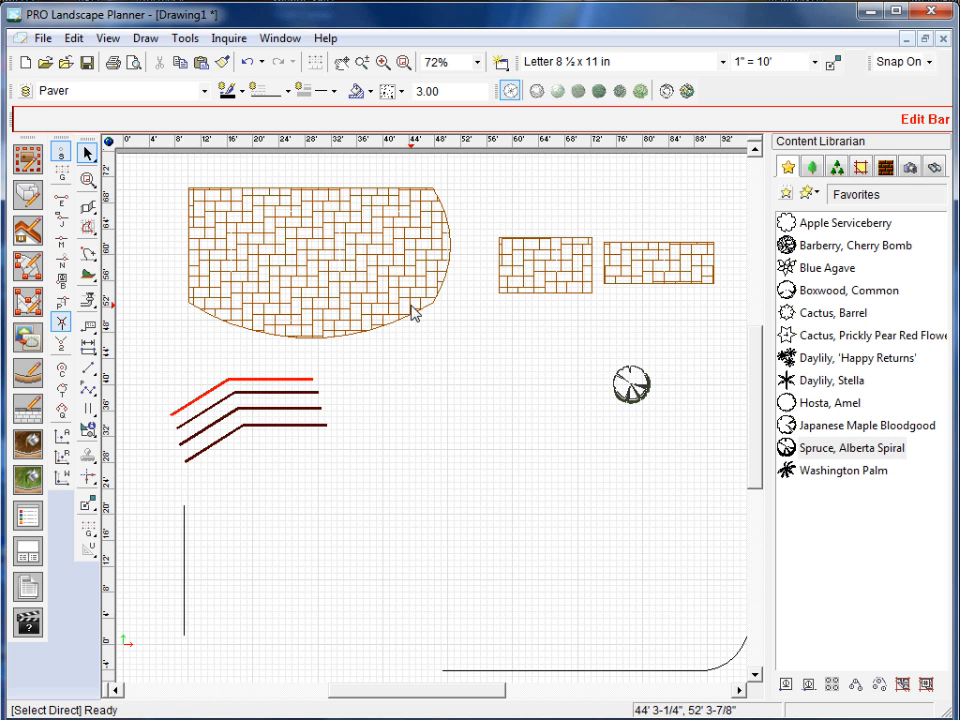
Compare the paver types assigned to the large paver area and the two small rectangles, and deselect them.
{"action": "left_click", "coordinate": [413, 313]}
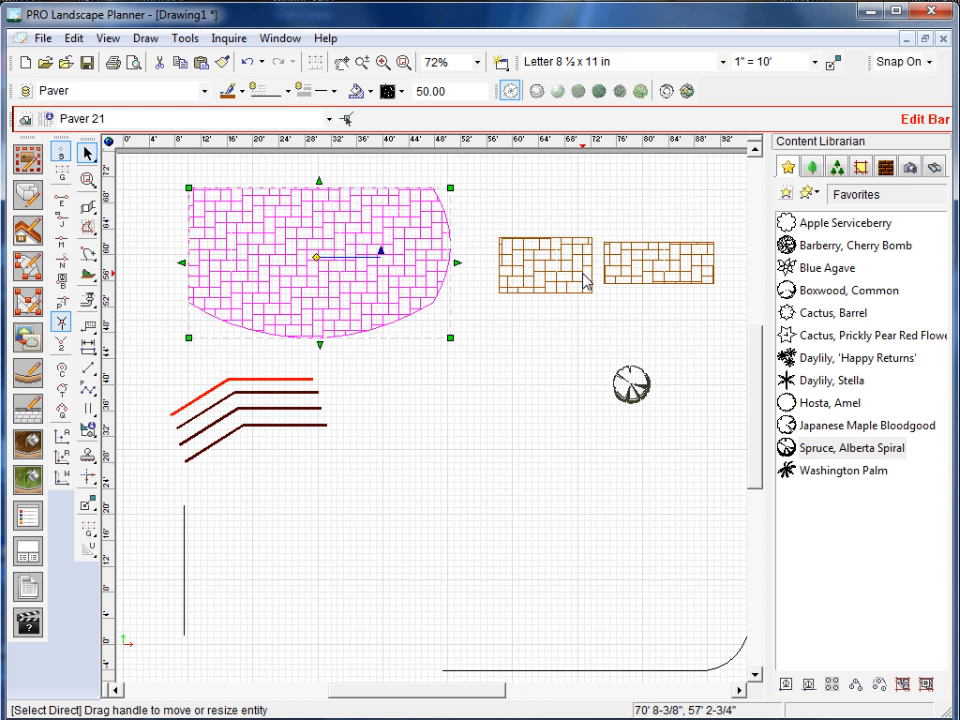
{"action": "left_click", "coordinate": [561, 280]}
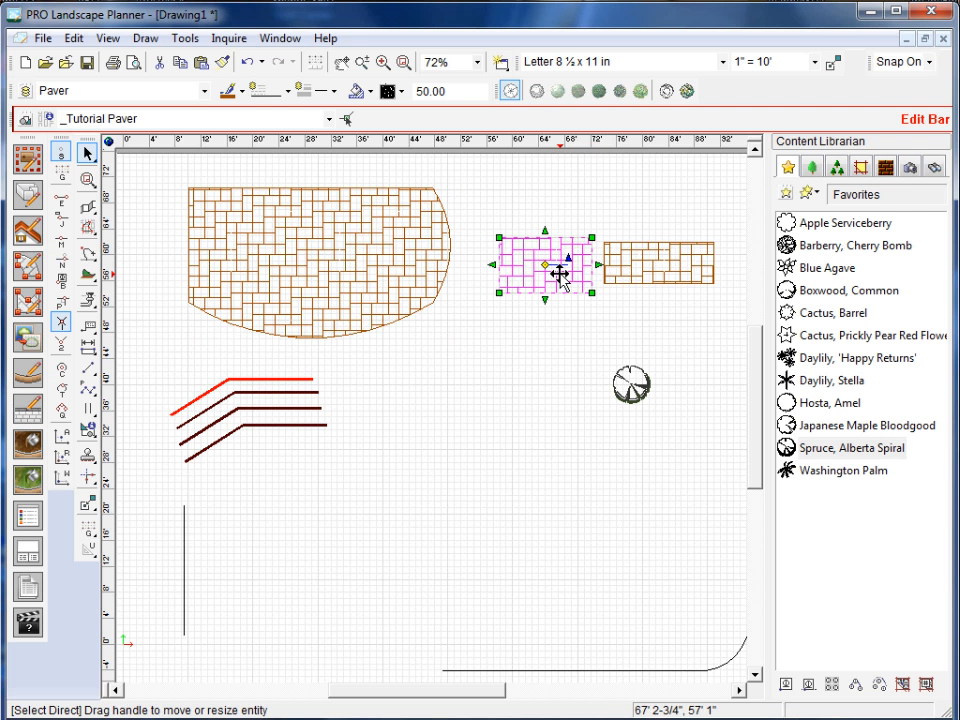
{"action": "left_click", "coordinate": [411, 296]}
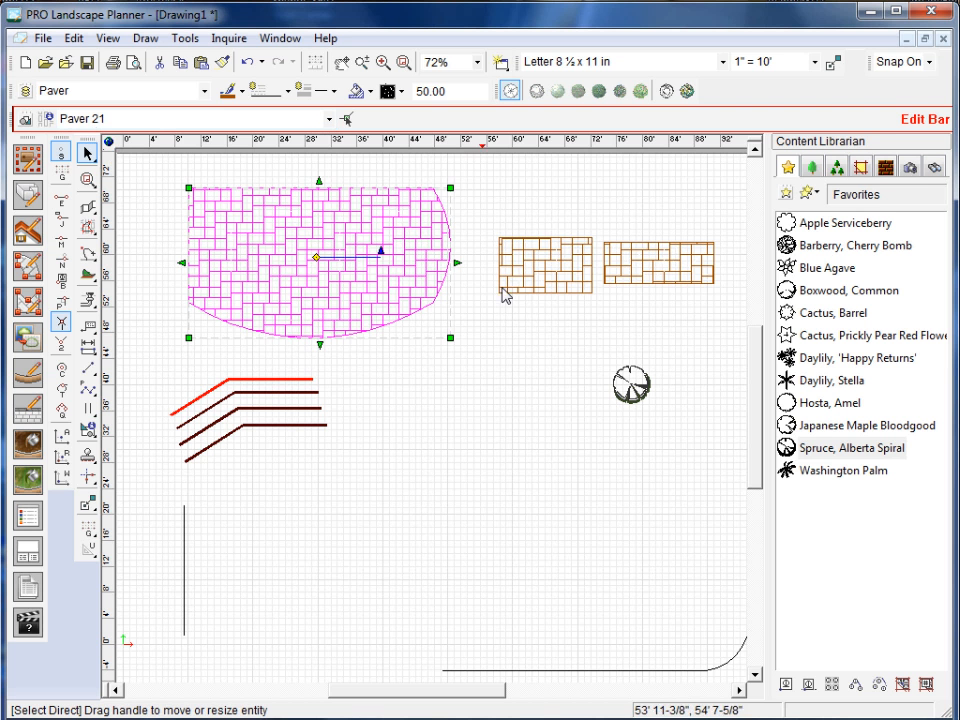
{"action": "left_click", "coordinate": [548, 276]}
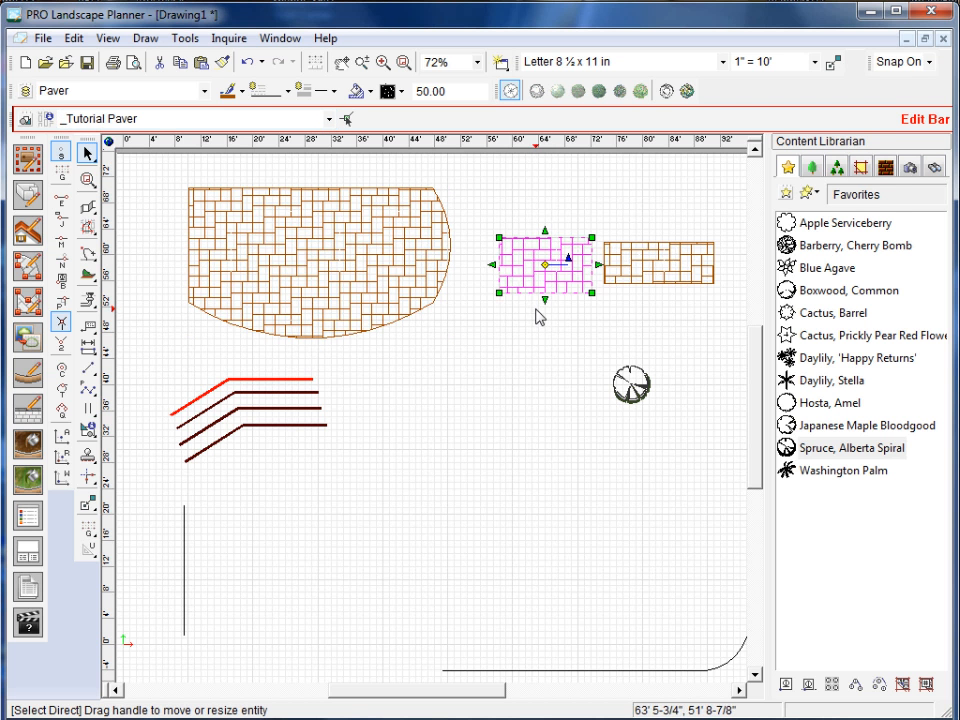
{"action": "left_click", "coordinate": [647, 268]}
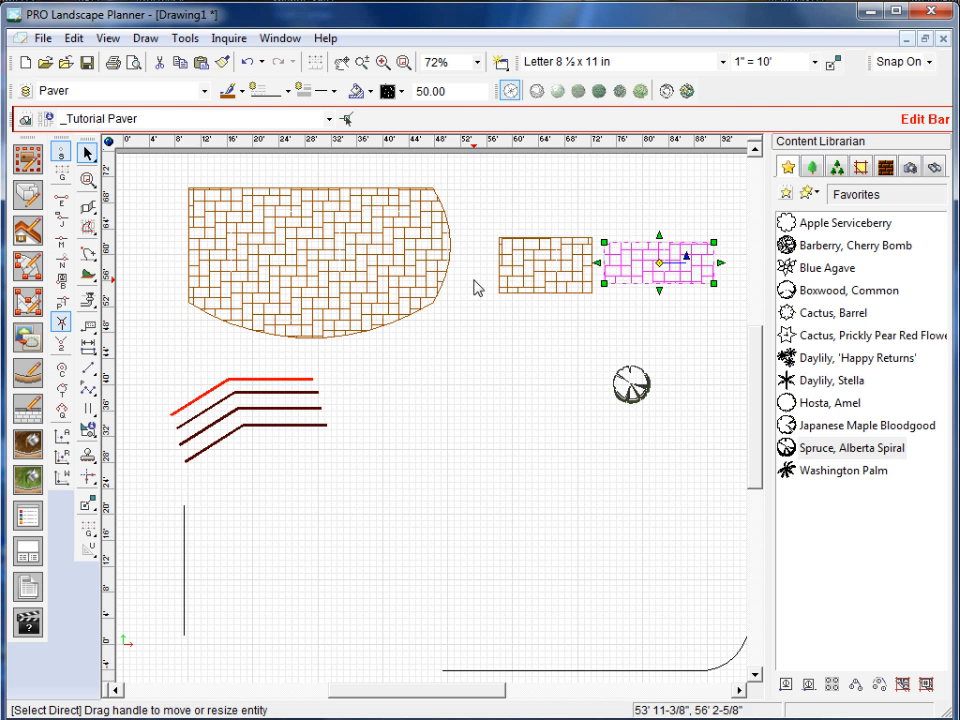
{"action": "left_click", "coordinate": [443, 470]}
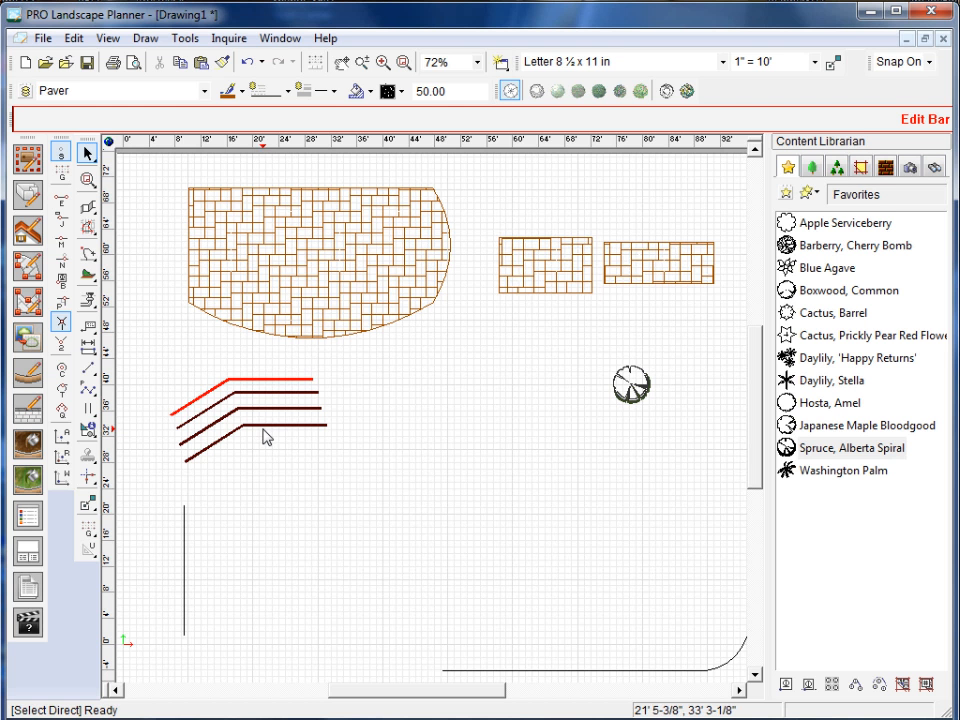
Copy the red bent line's properties to the three dark bent lines below it with the Property Painter.
{"action": "left_click", "coordinate": [222, 61]}
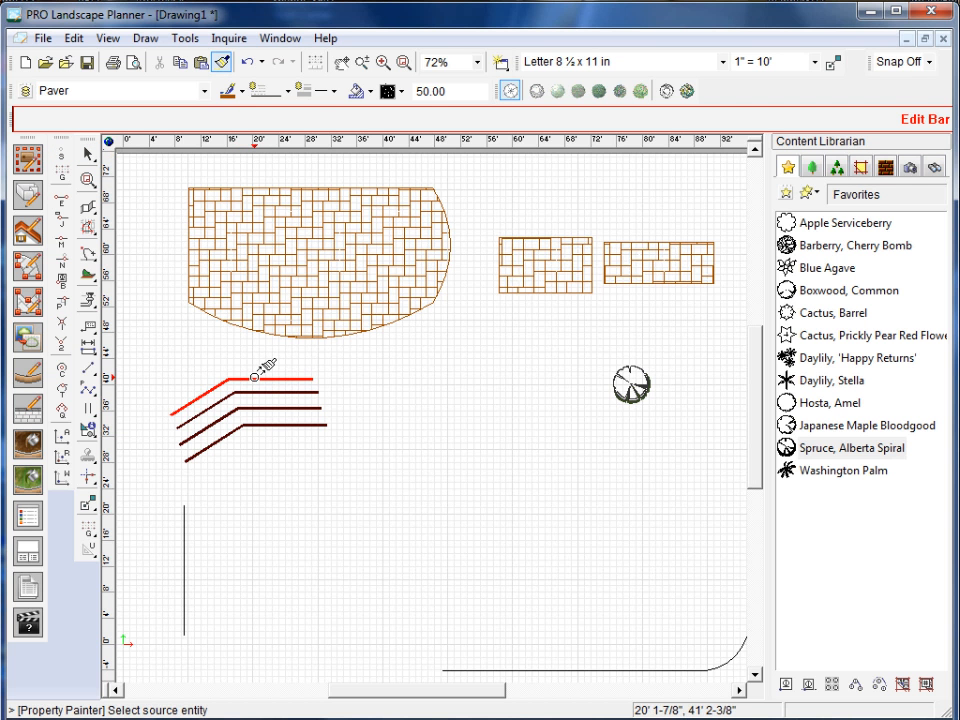
{"action": "left_click", "coordinate": [255, 378]}
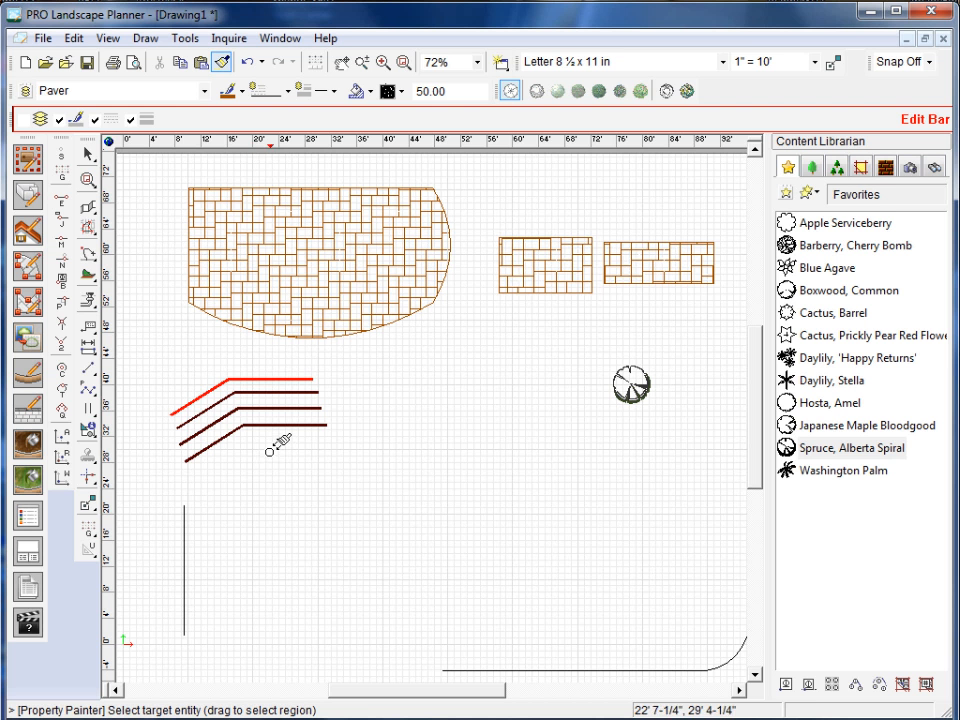
{"action": "left_click", "coordinate": [272, 393]}
{"action": "left_click", "coordinate": [298, 409]}
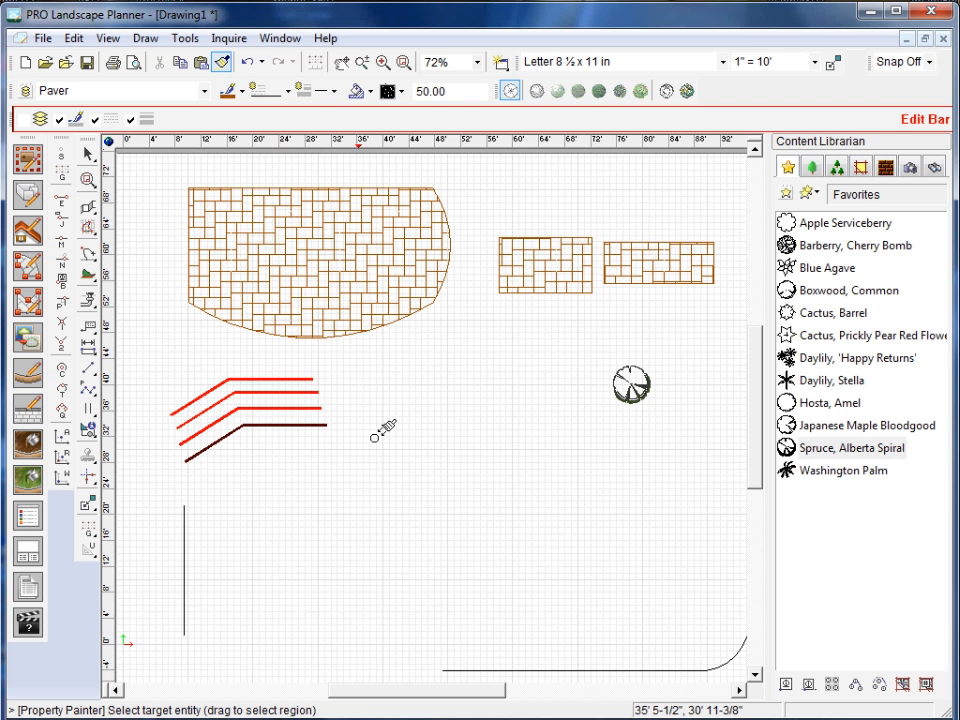
{"action": "left_click", "coordinate": [322, 425]}
{"action": "key", "text": "Escape"}
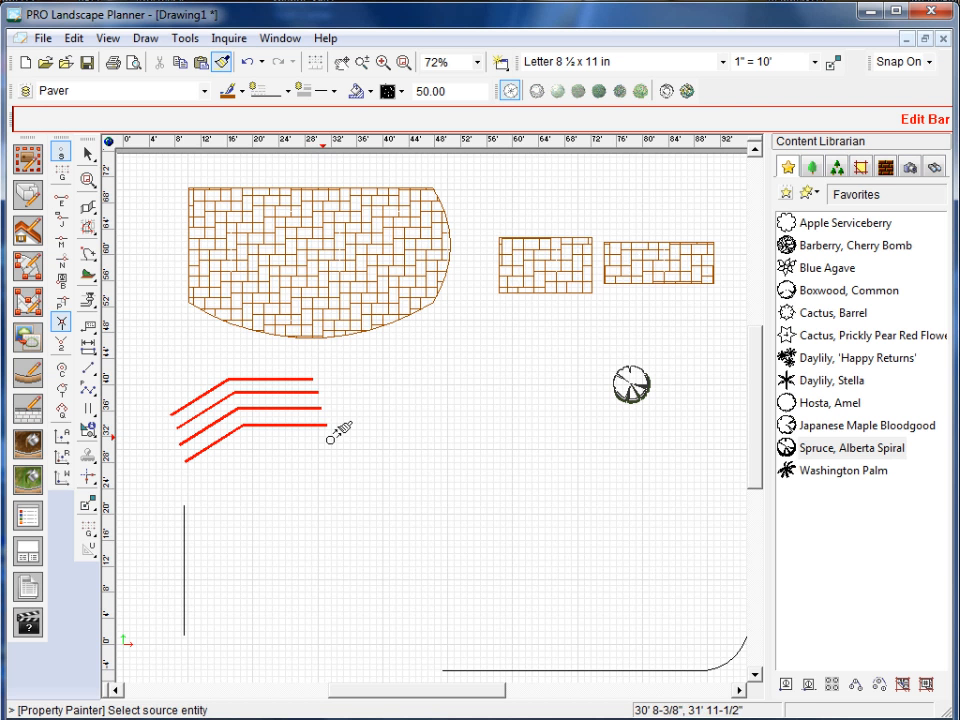
{"action": "key", "text": "Escape"}
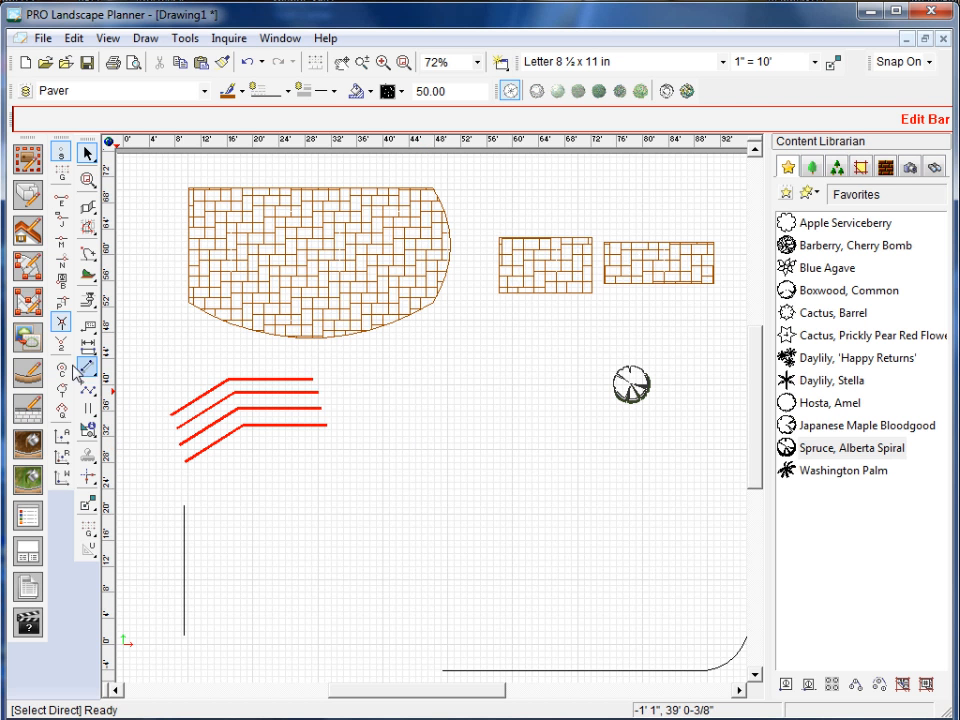
Draw a closed rectangular Paver 21 area about 24' by 16' in the empty space below the tree, with orthogonal mode on.
{"action": "left_click", "coordinate": [22, 298]}
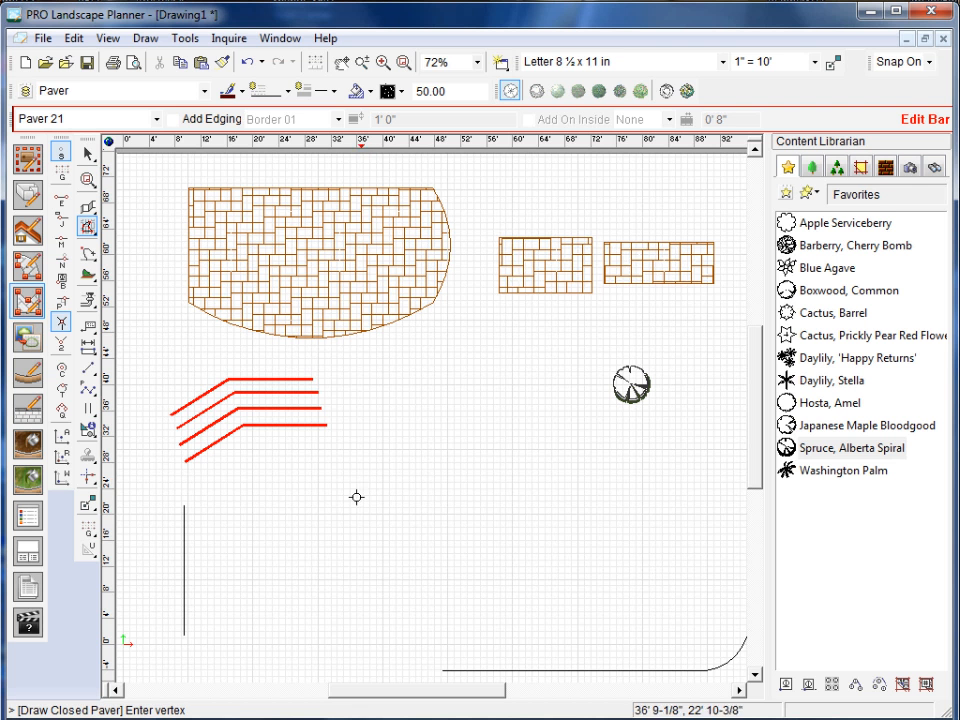
{"action": "left_click", "coordinate": [348, 501]}
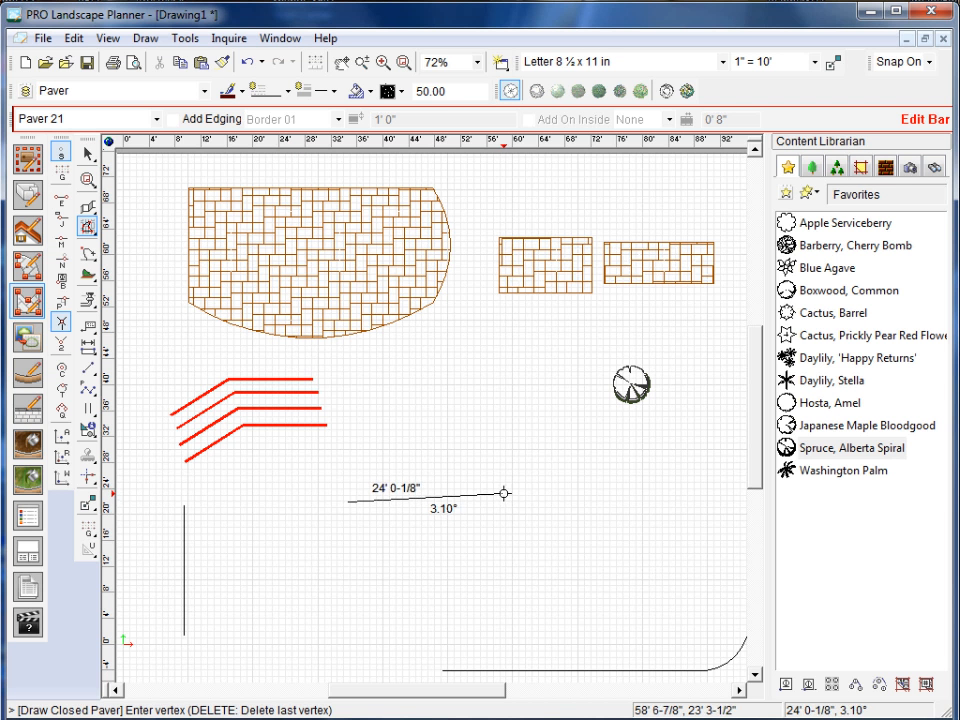
{"action": "key", "text": "o"}
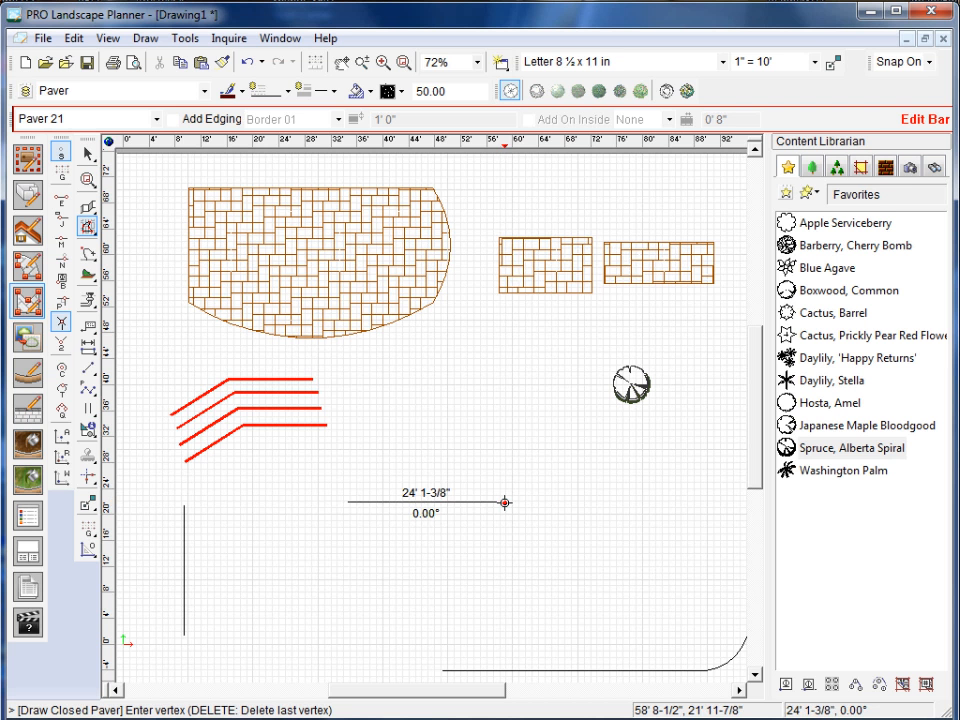
{"action": "left_click", "coordinate": [505, 502]}
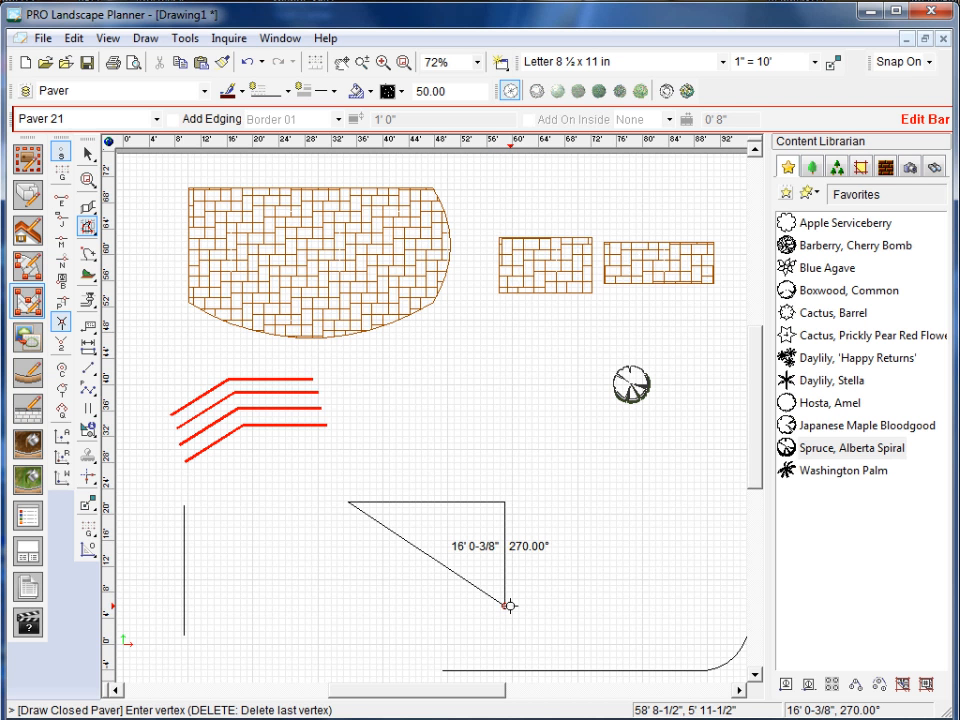
{"action": "left_click", "coordinate": [508, 605]}
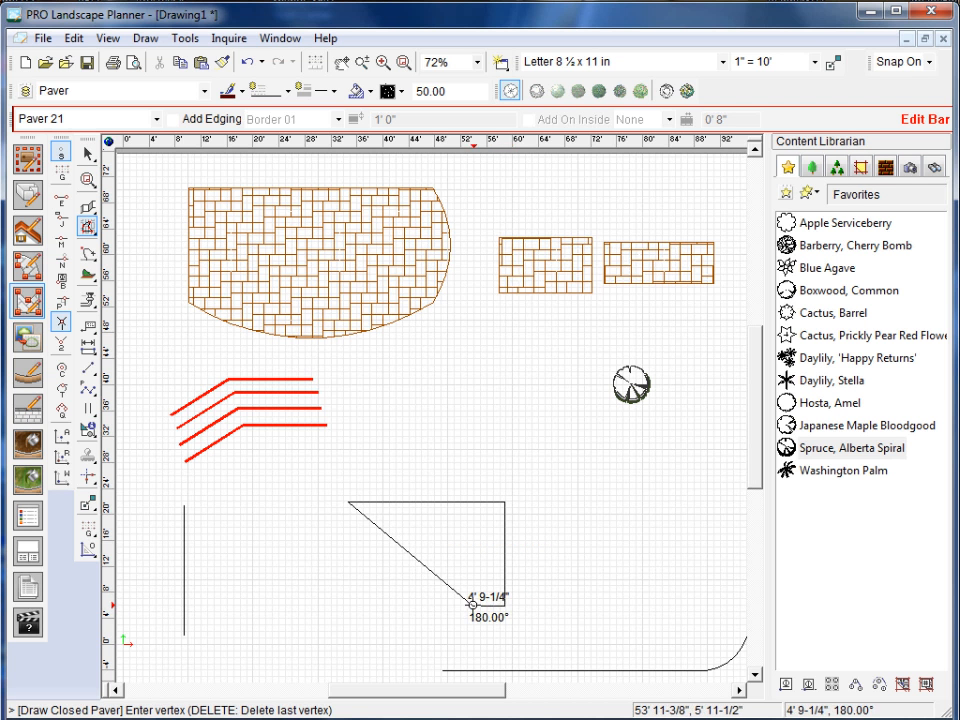
{"action": "double_click", "coordinate": [348, 605]}
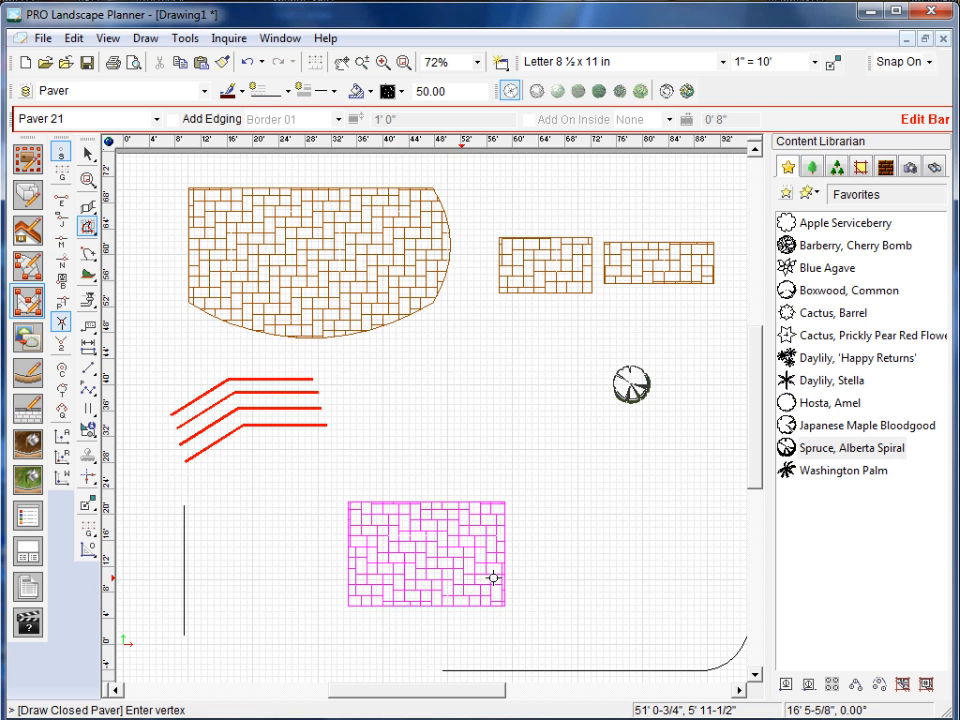
Finish drawing pavers and delete the rectangular Paver 21 area below the tree.
{"action": "key", "text": "Escape"}
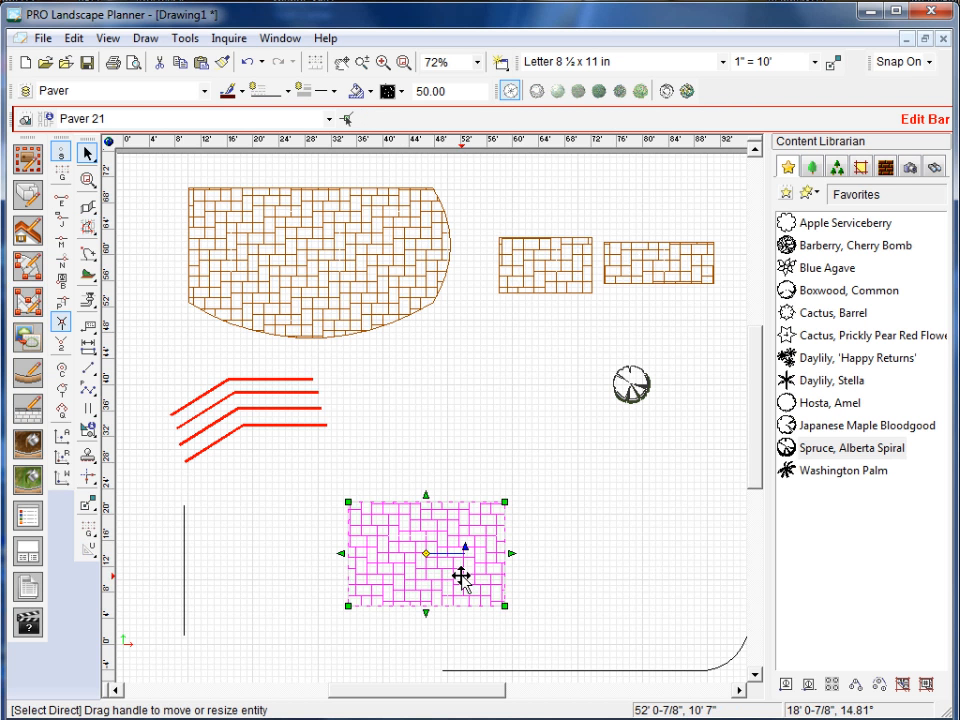
{"action": "key", "text": "Delete"}
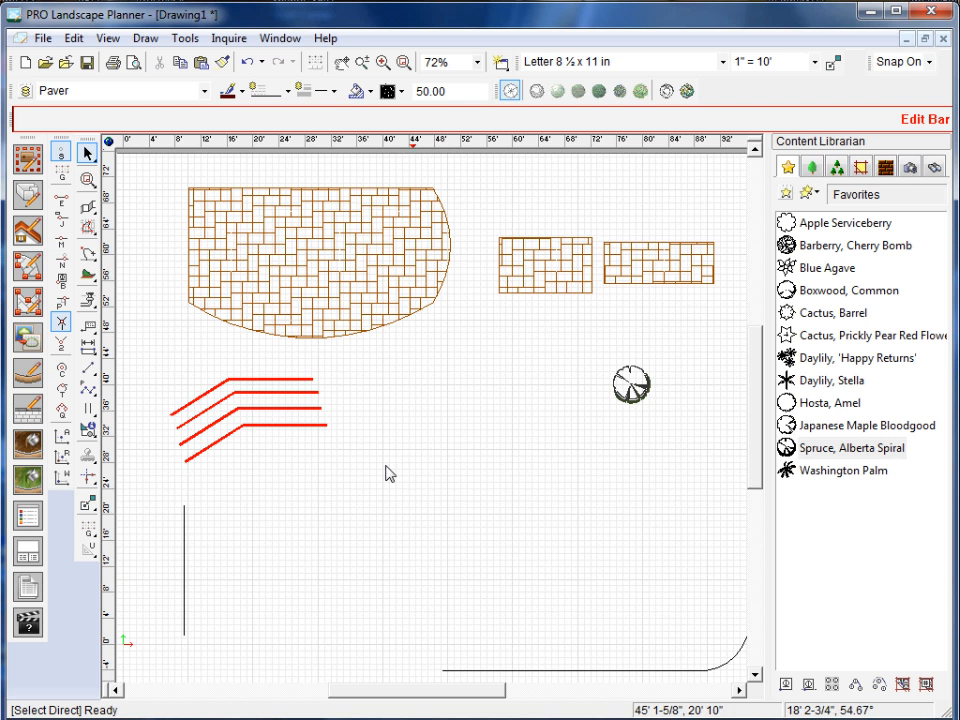
Draw a tilted, closed six-sided foundation wall 0' 6" thick with square corners, its first side about 29' 8" long at 302.62°, and delete it.
{"action": "left_click", "coordinate": [30, 200]}
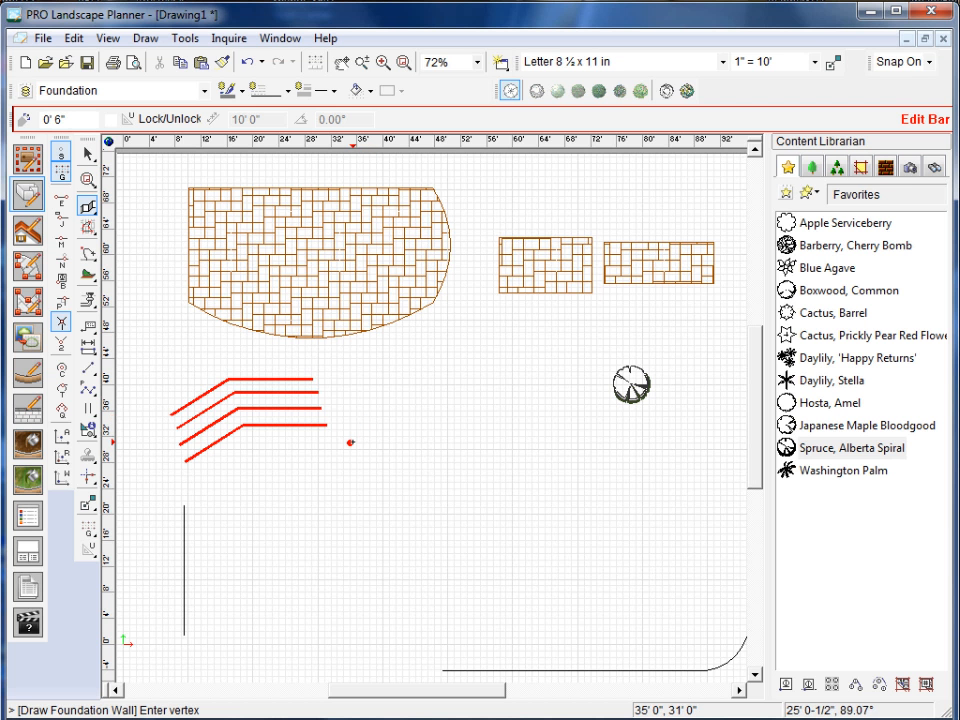
{"action": "left_click", "coordinate": [350, 442]}
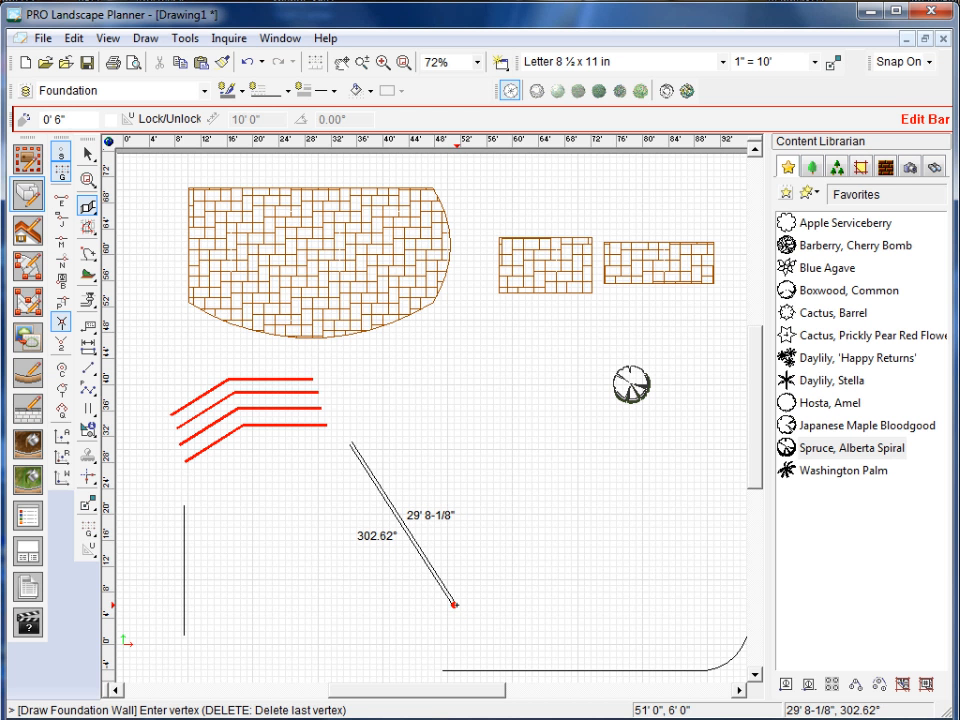
{"action": "left_click", "coordinate": [454, 604]}
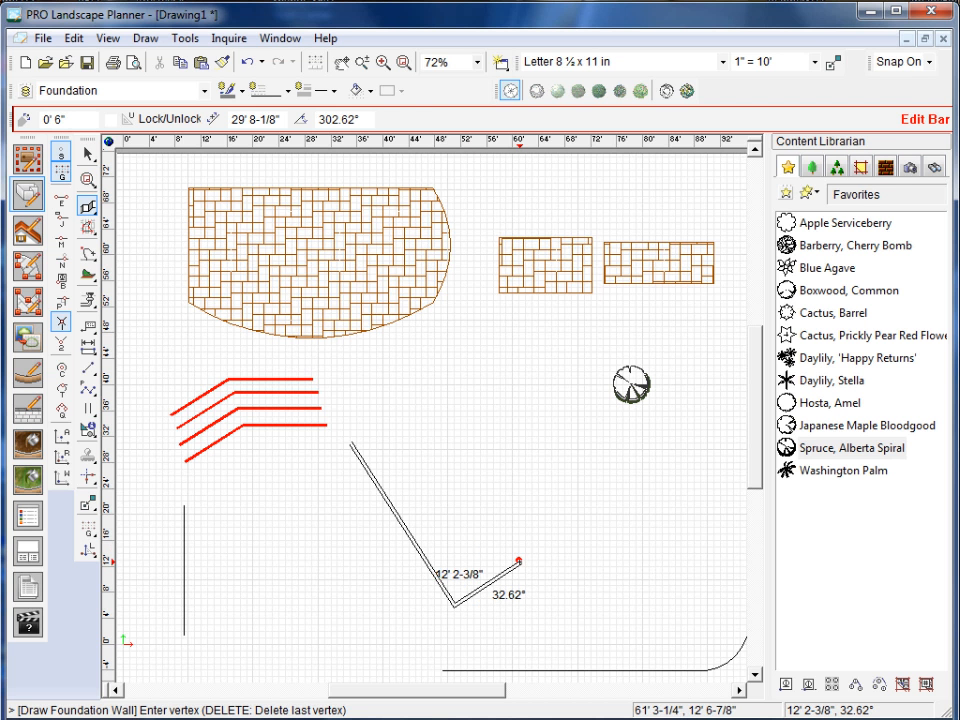
{"action": "left_click", "coordinate": [519, 566]}
{"action": "left_click", "coordinate": [500, 531]}
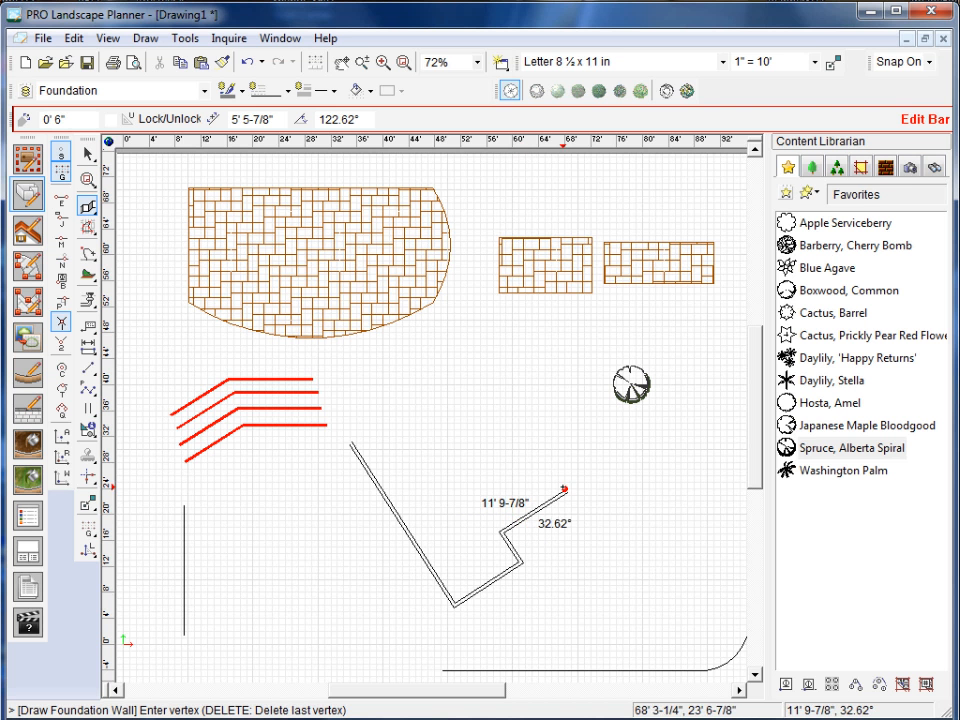
{"action": "left_click", "coordinate": [563, 491]}
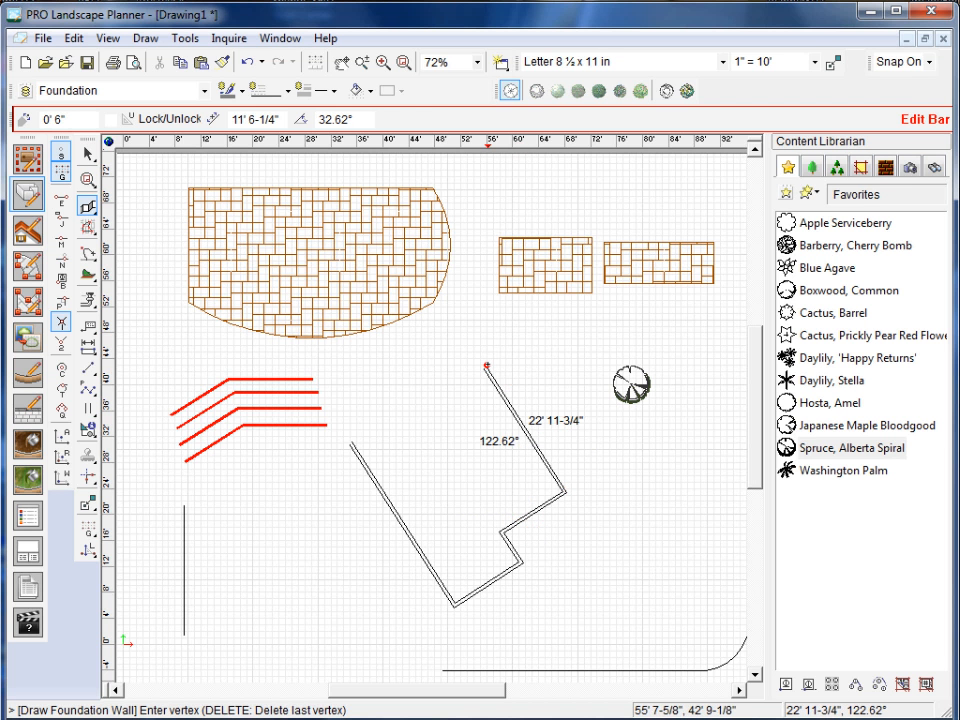
{"action": "left_click", "coordinate": [486, 366]}
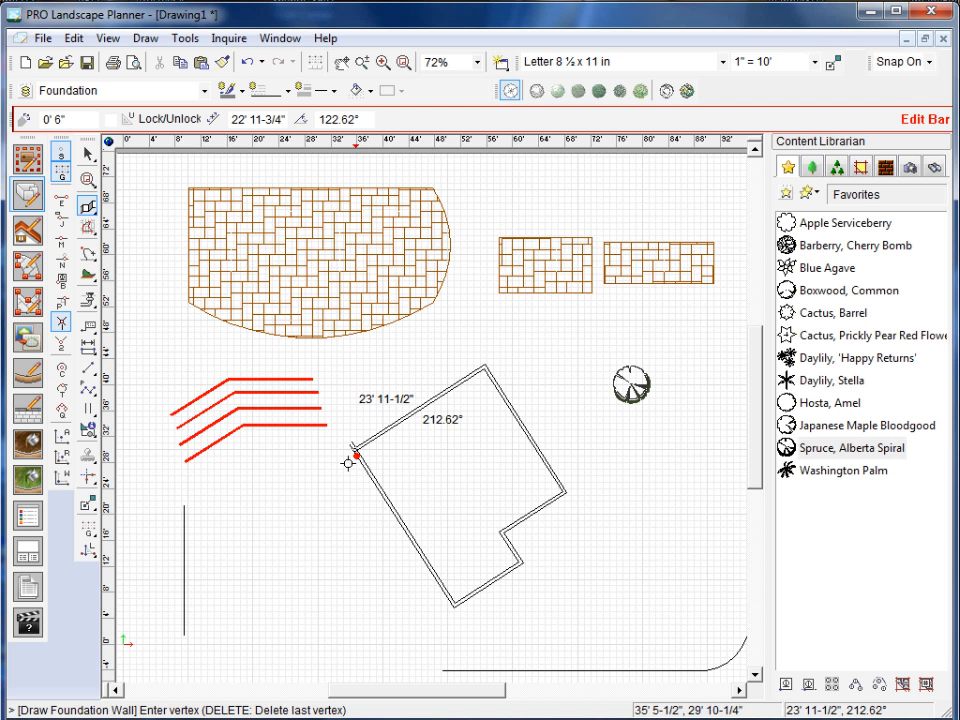
{"action": "left_click", "coordinate": [351, 463]}
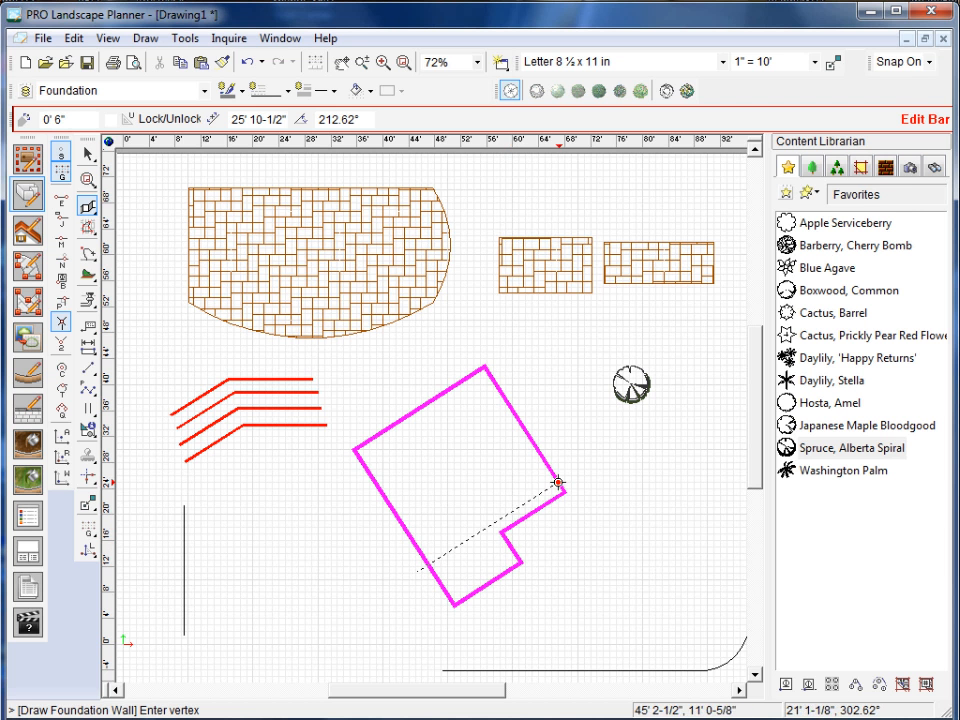
{"action": "left_click", "coordinate": [338, 464]}
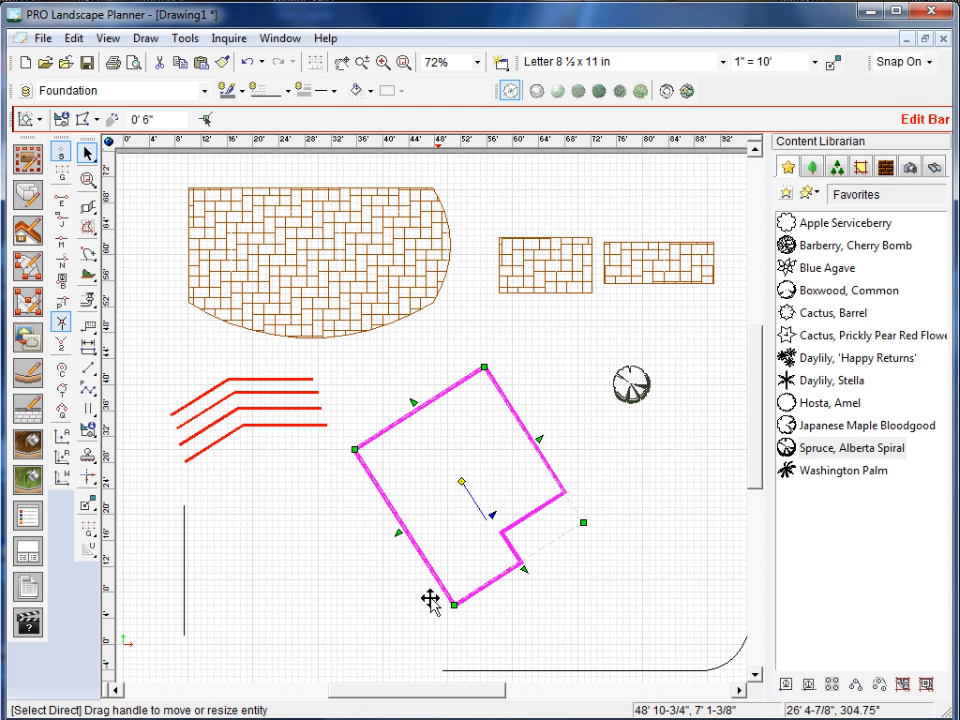
{"action": "key", "text": "Delete"}
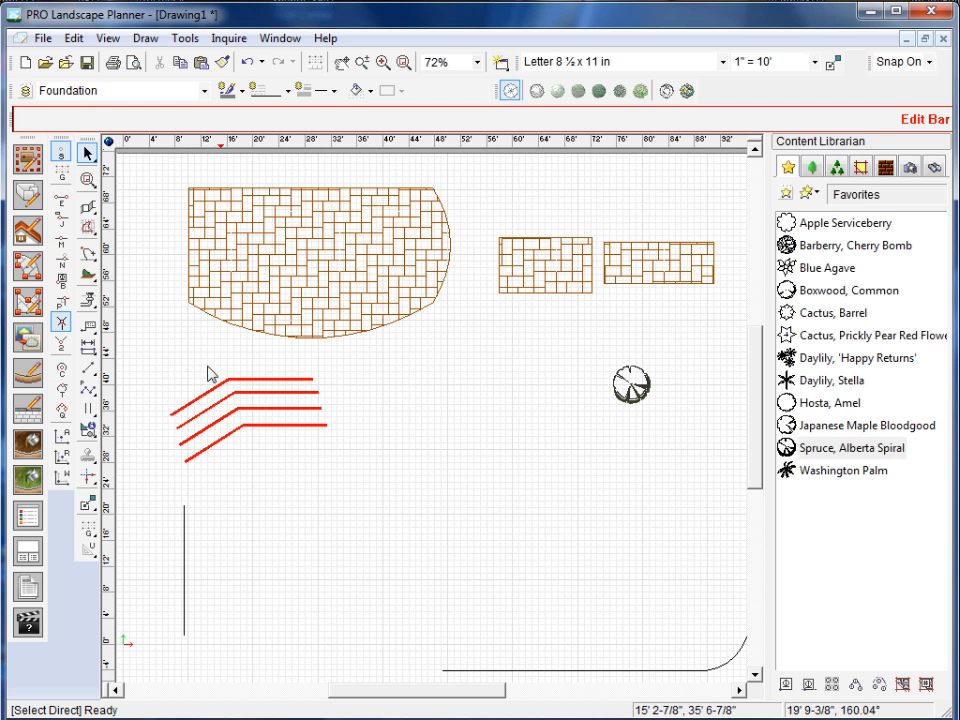
Offset the single vertical line six times in a row toward the curved line, each copy 9' 0" from the last.
{"action": "left_click", "coordinate": [150, 39]}
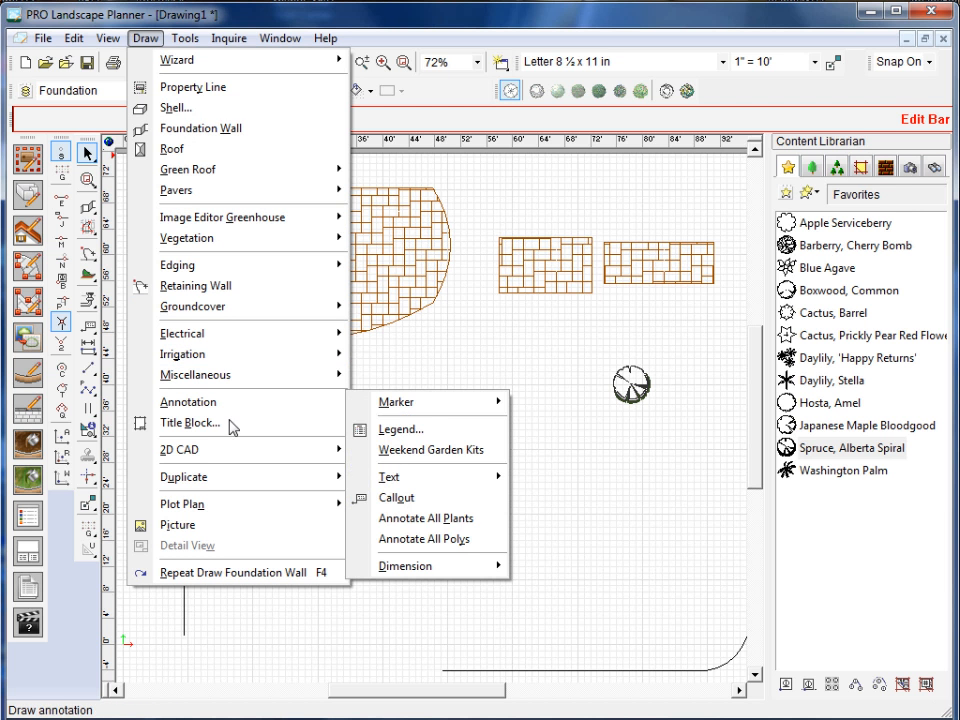
{"action": "mouse_move", "coordinate": [233, 481]}
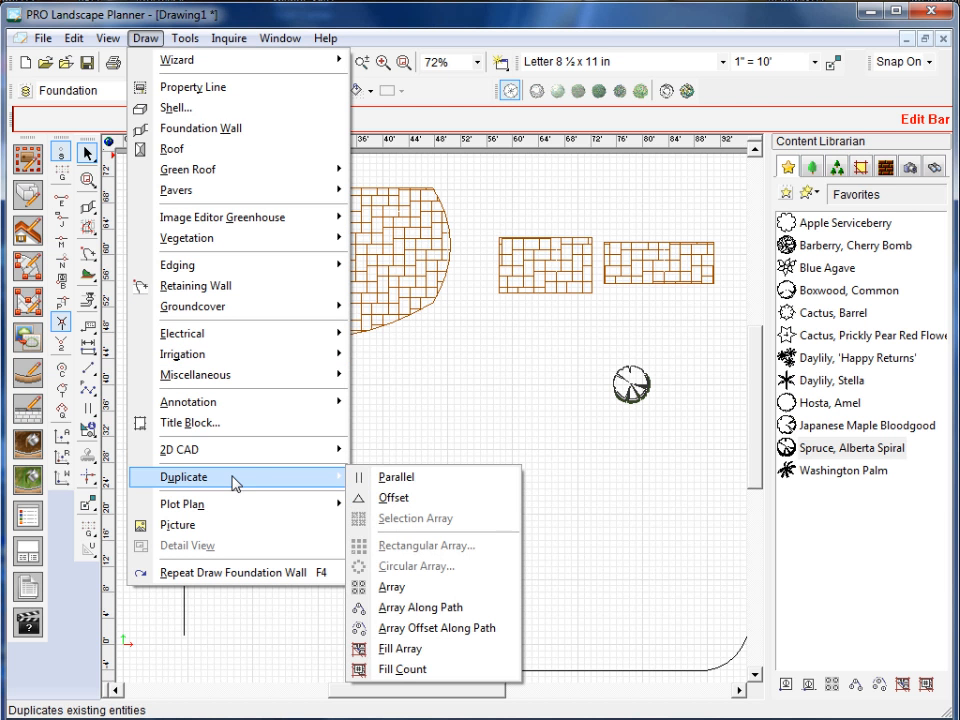
{"action": "left_click", "coordinate": [396, 497]}
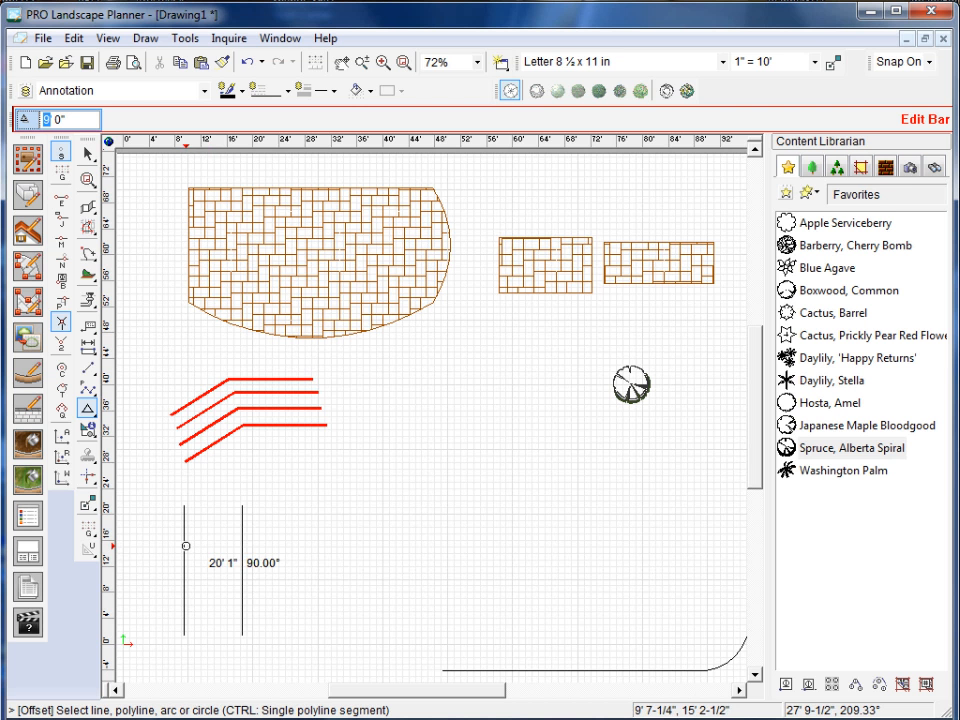
{"action": "left_click", "coordinate": [185, 545]}
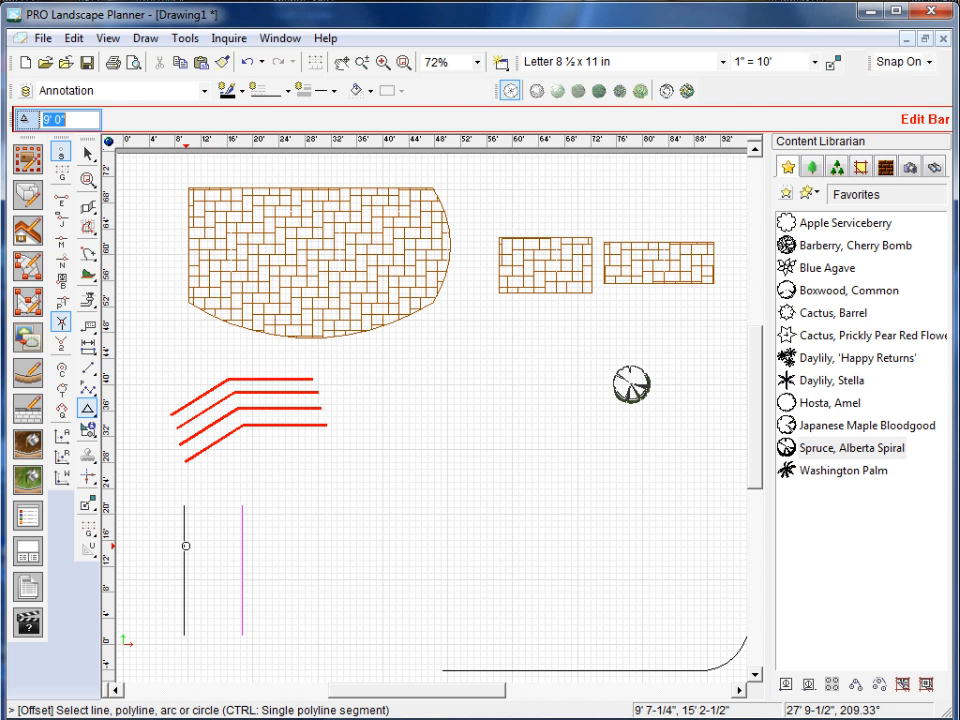
{"action": "left_click", "coordinate": [246, 544]}
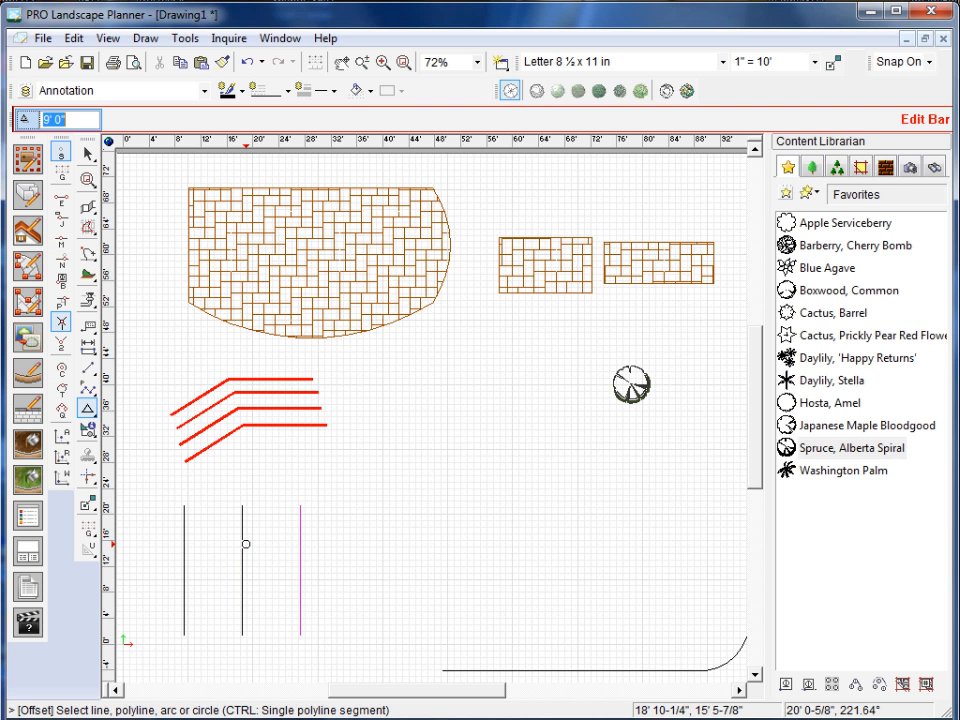
{"action": "left_click", "coordinate": [305, 544]}
{"action": "left_click", "coordinate": [364, 544]}
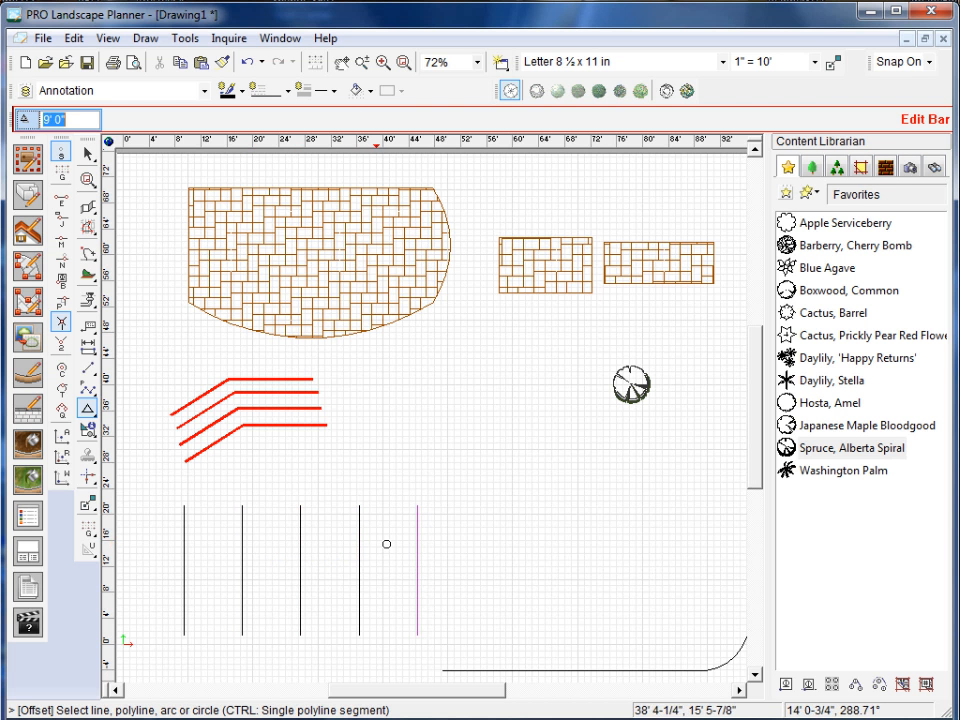
{"action": "left_click", "coordinate": [426, 544]}
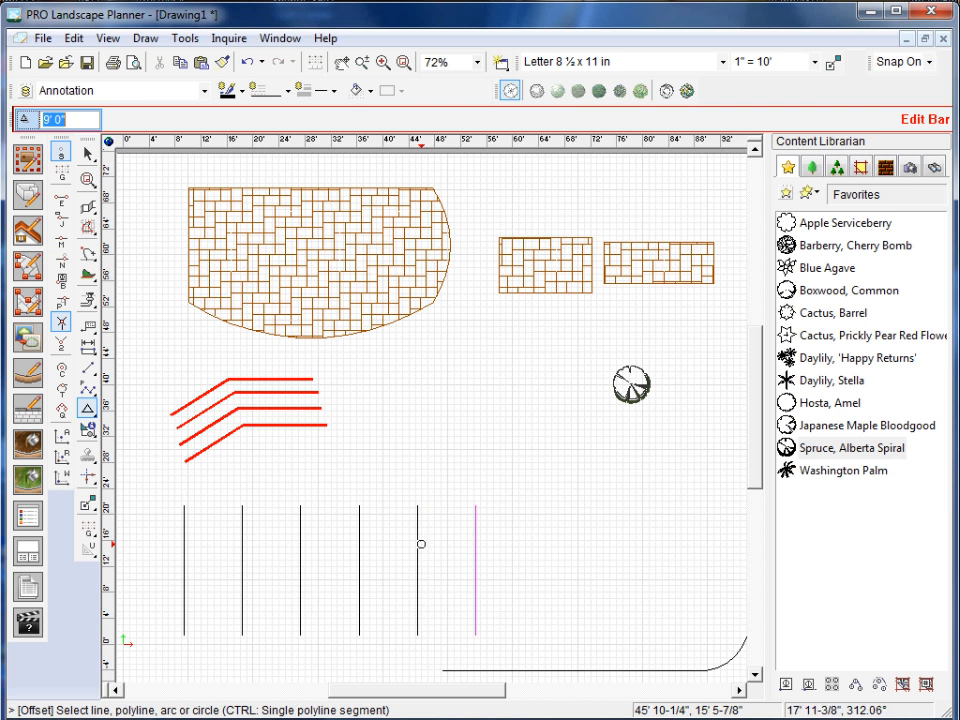
{"action": "left_click", "coordinate": [477, 545]}
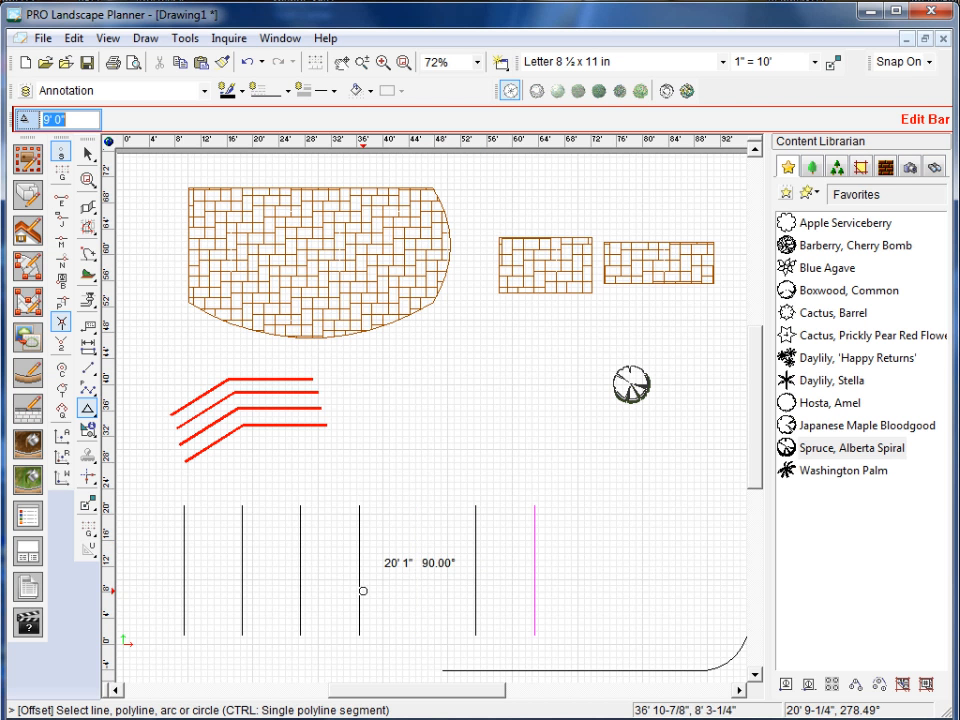
{"action": "key", "text": "Escape"}
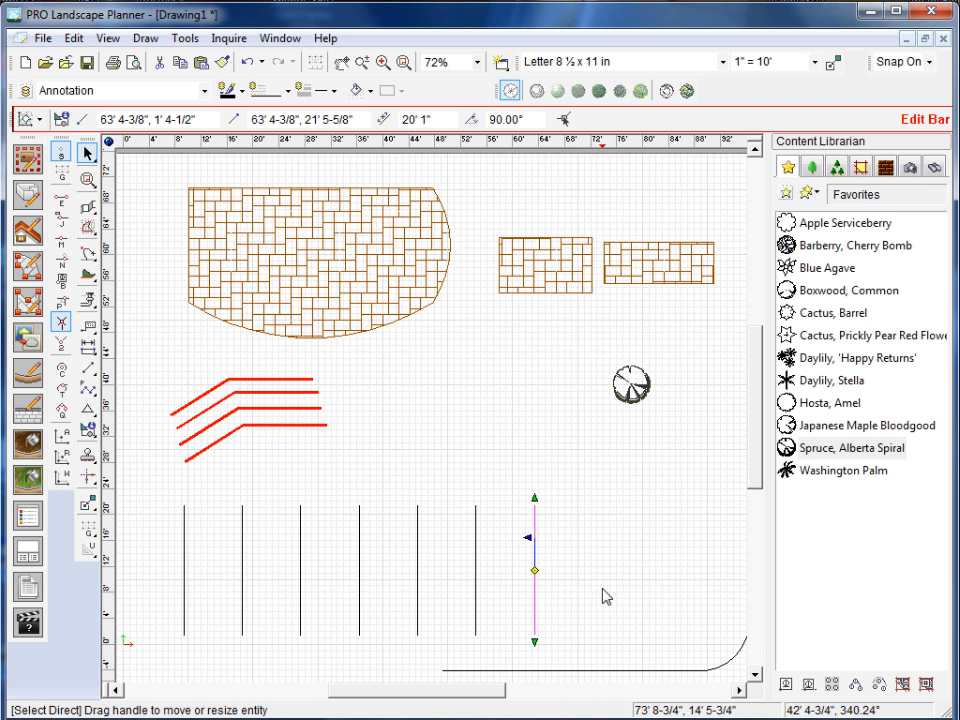
Create three successive Parallel copies on the inner side of the rounded-corner line, each about 1' 3" apart, and deselect the last one.
{"action": "left_click_drag", "start_coordinate": [471, 692], "coordinate": [480, 692]}
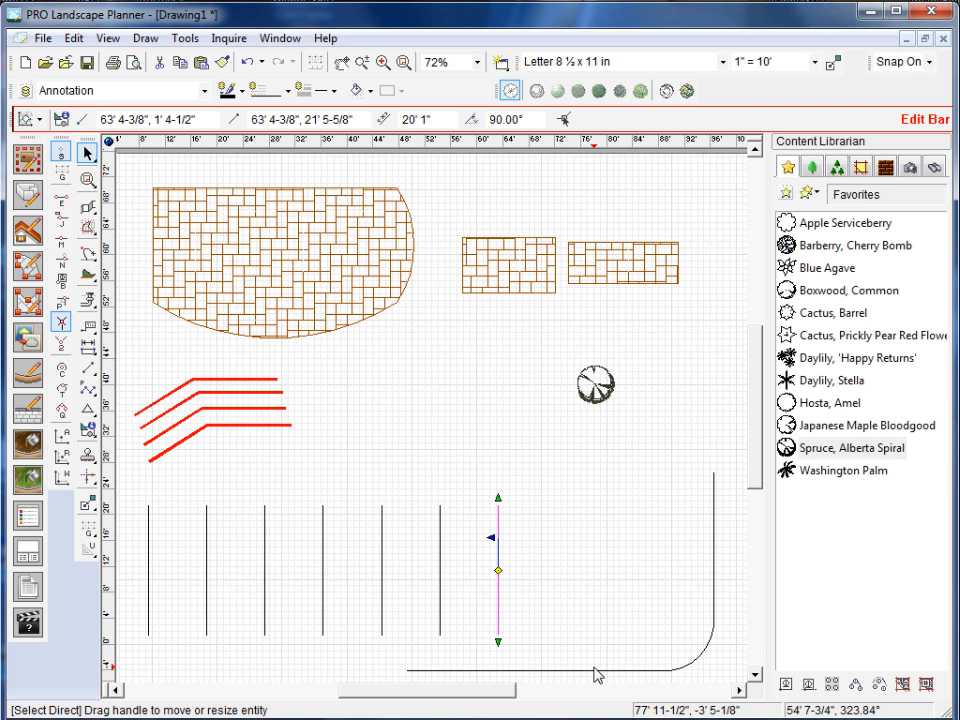
{"action": "left_click", "coordinate": [146, 38]}
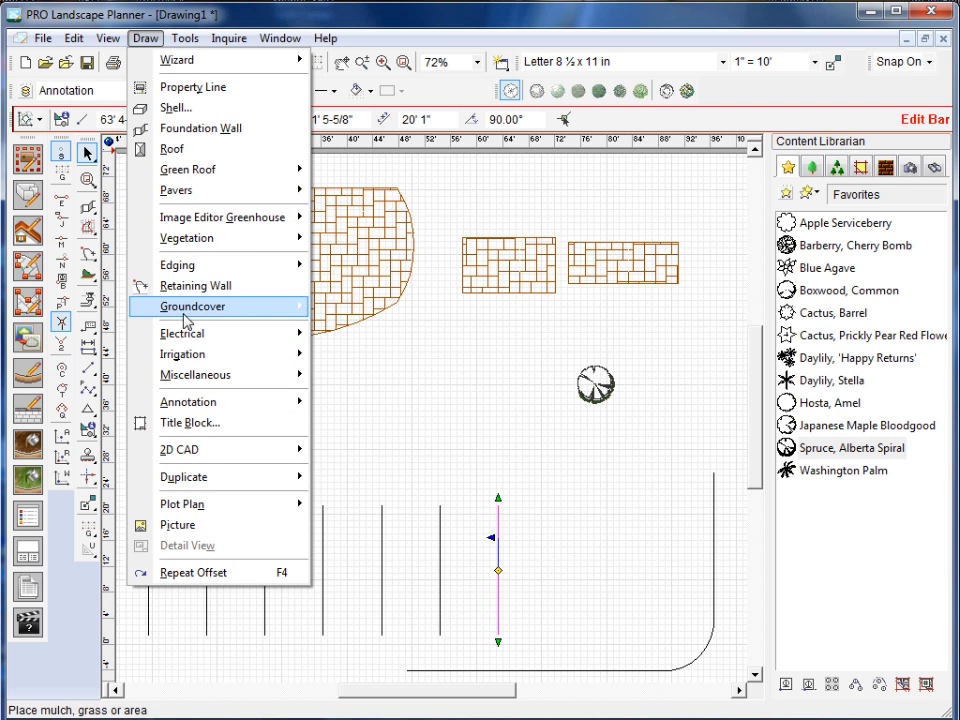
{"action": "mouse_move", "coordinate": [222, 484]}
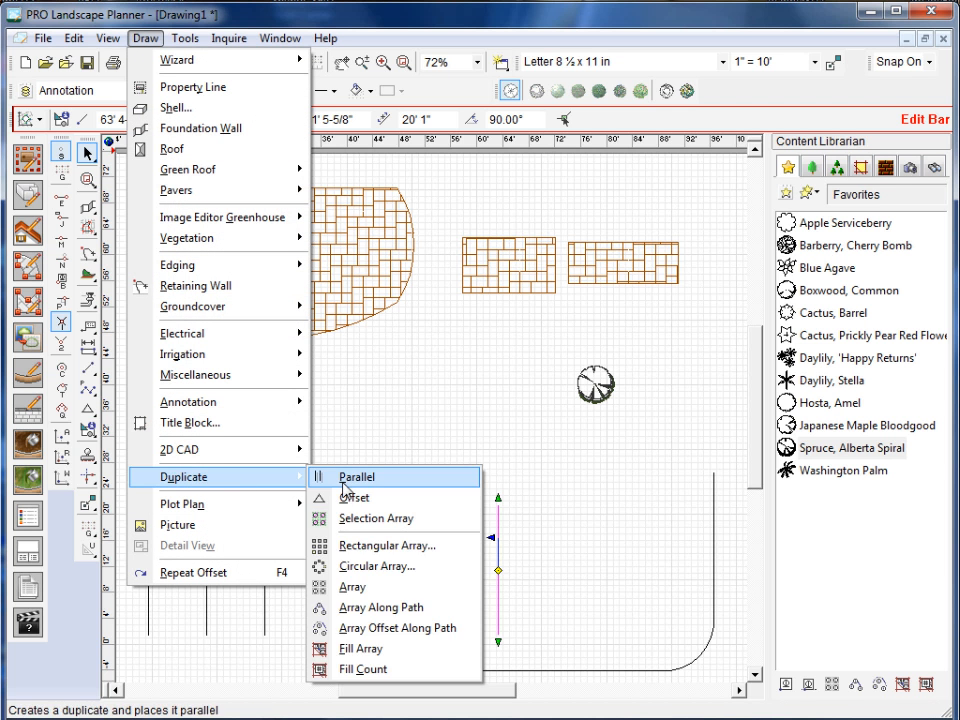
{"action": "left_click", "coordinate": [355, 477]}
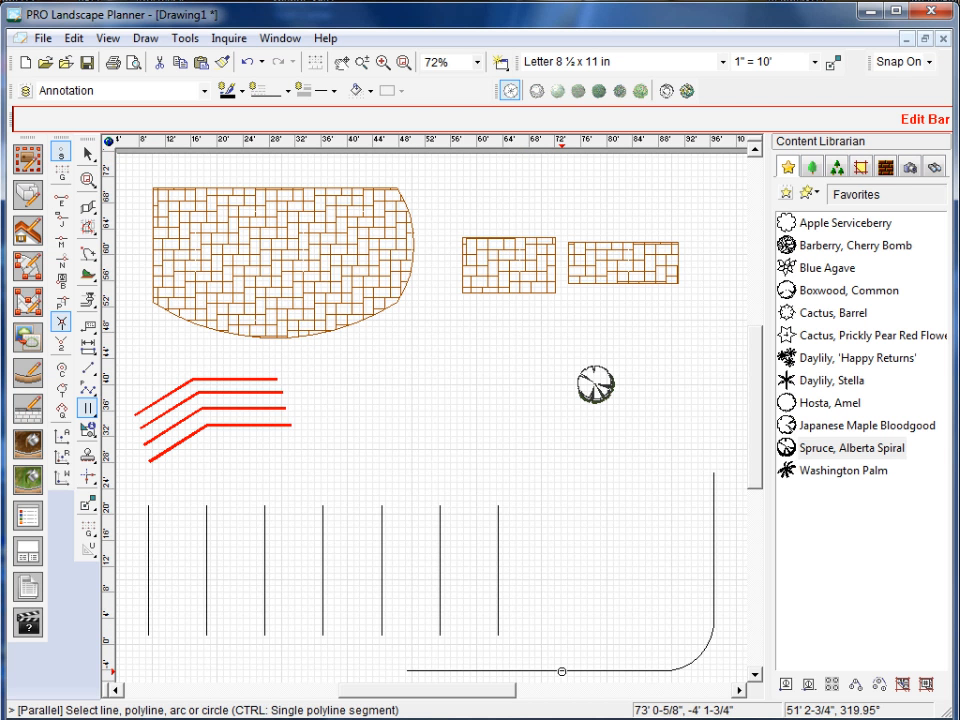
{"action": "left_click", "coordinate": [561, 671]}
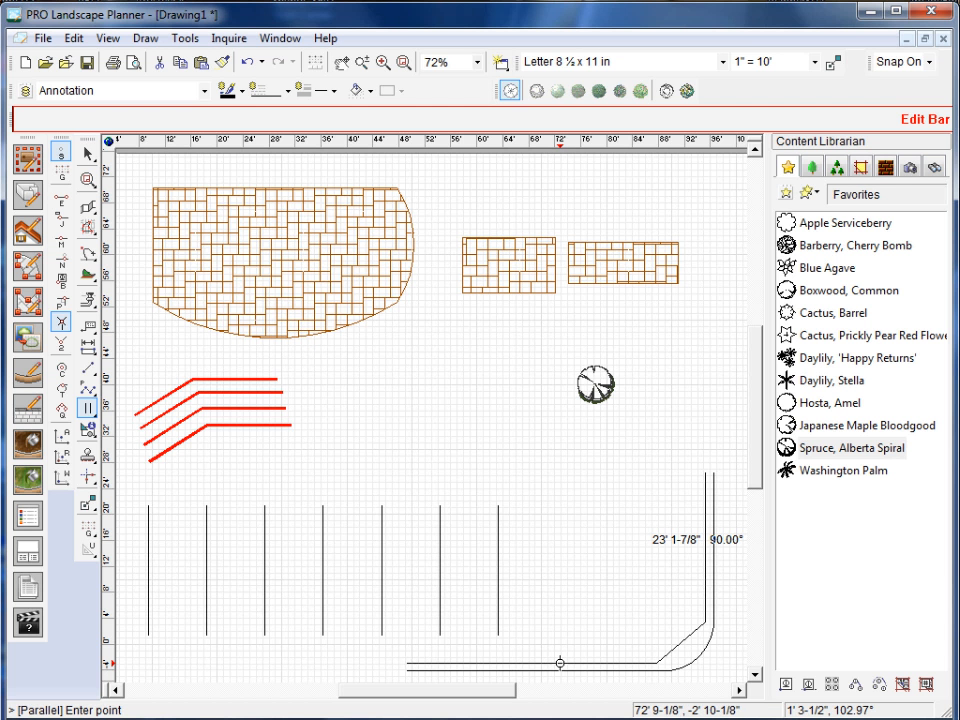
{"action": "left_click", "coordinate": [560, 663]}
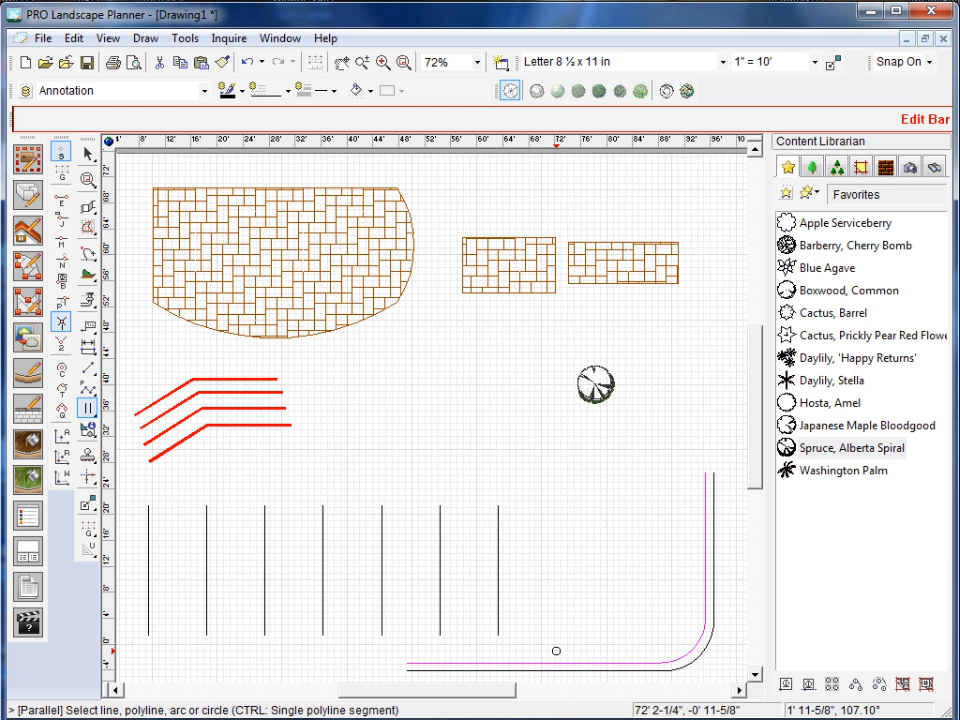
{"action": "left_click", "coordinate": [556, 662]}
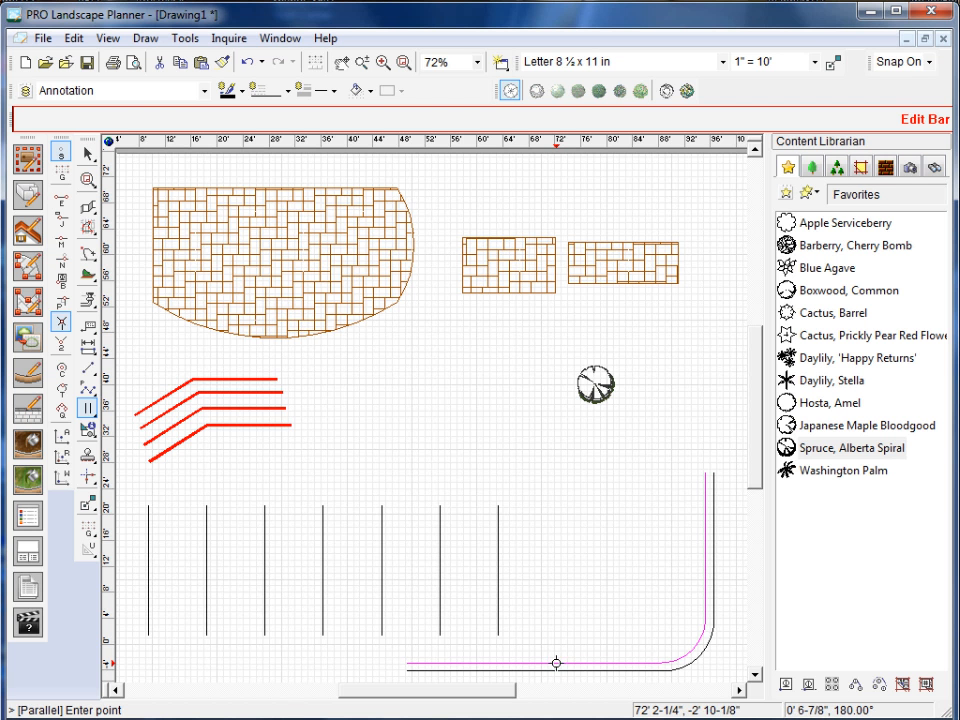
{"action": "left_click", "coordinate": [556, 655]}
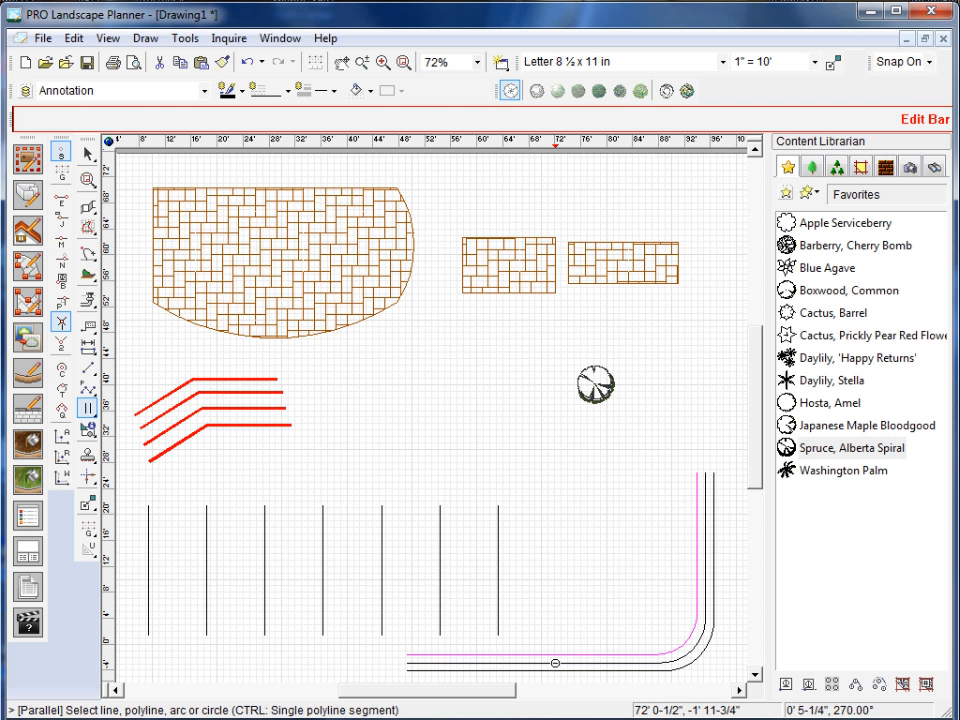
{"action": "left_click", "coordinate": [553, 651]}
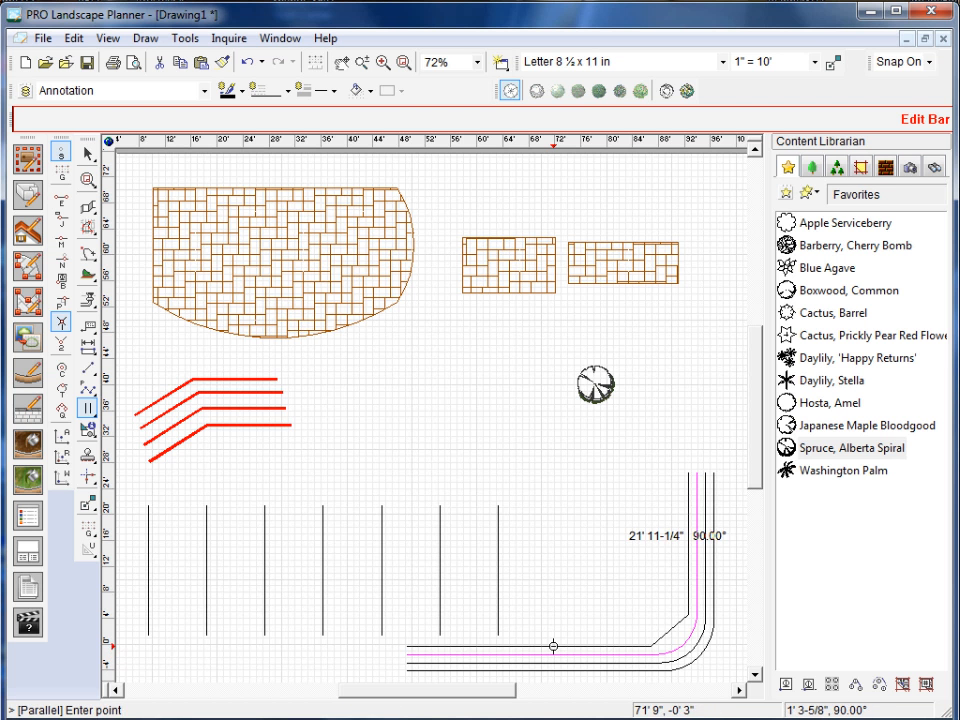
{"action": "left_click", "coordinate": [553, 646]}
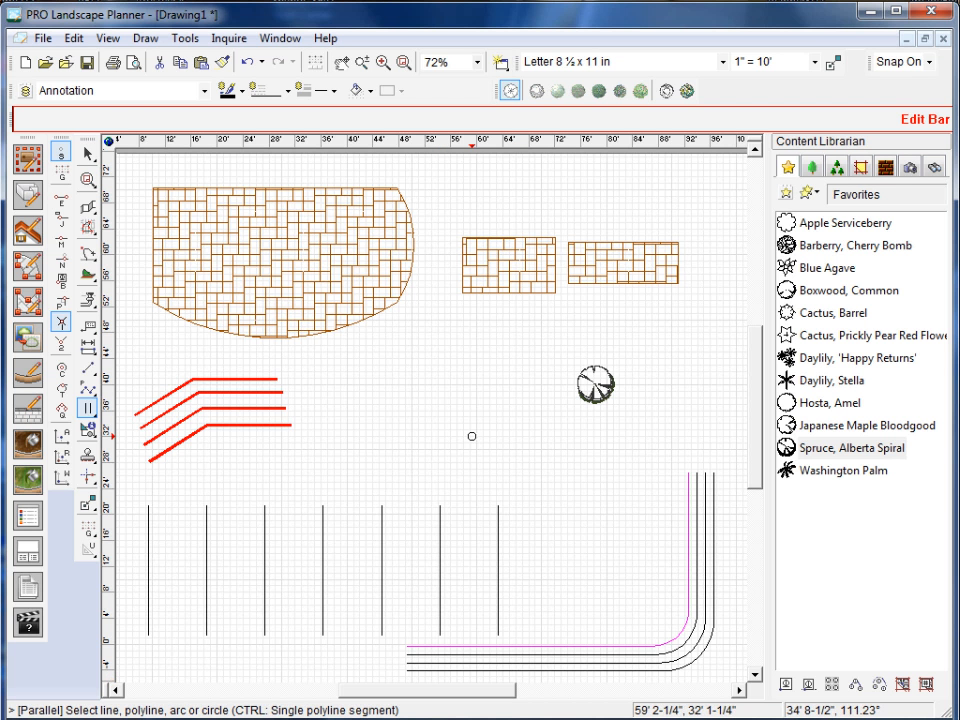
{"action": "key", "text": "Escape"}
{"action": "left_click", "coordinate": [445, 447]}
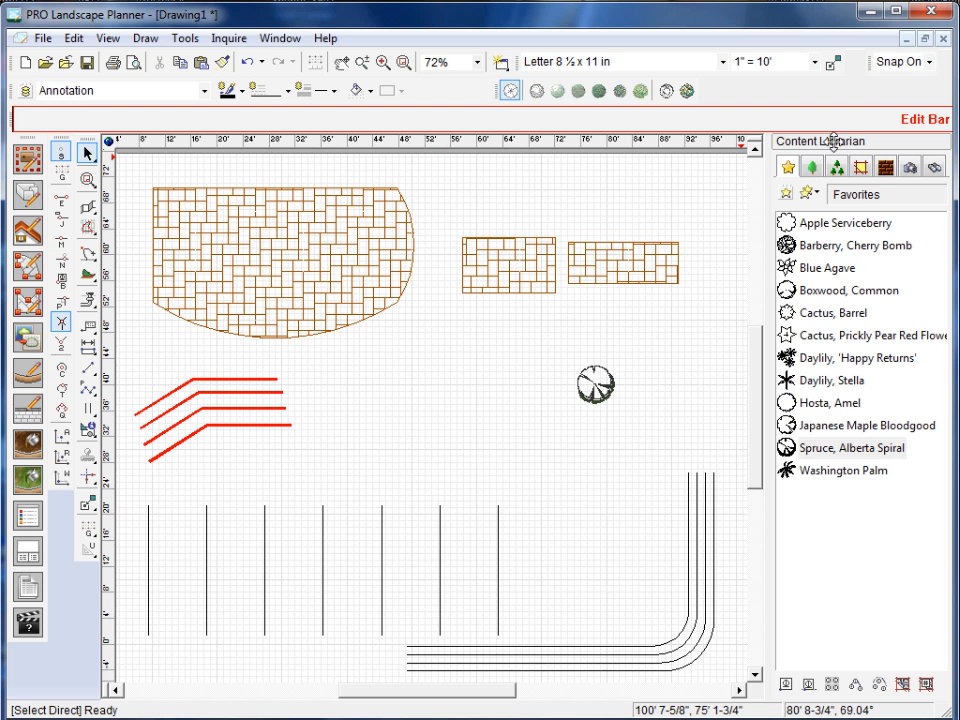
Undock the Content Librarian as a floating window over the drawing and close it.
{"action": "left_click_drag", "start_coordinate": [833, 141], "coordinate": [574, 232]}
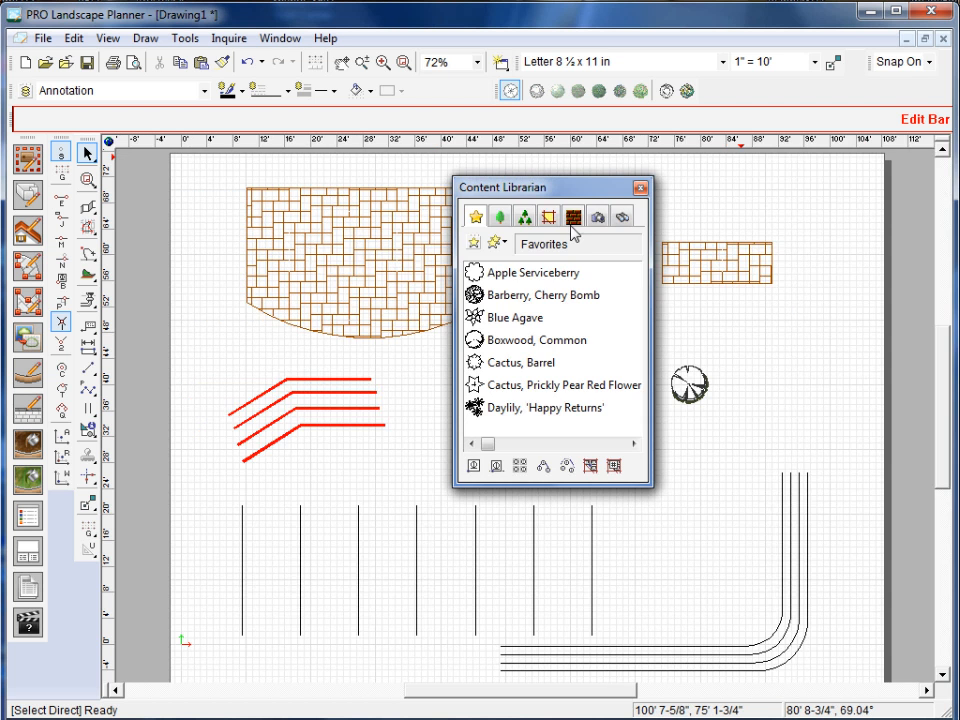
{"action": "left_click_drag", "start_coordinate": [549, 193], "coordinate": [456, 229]}
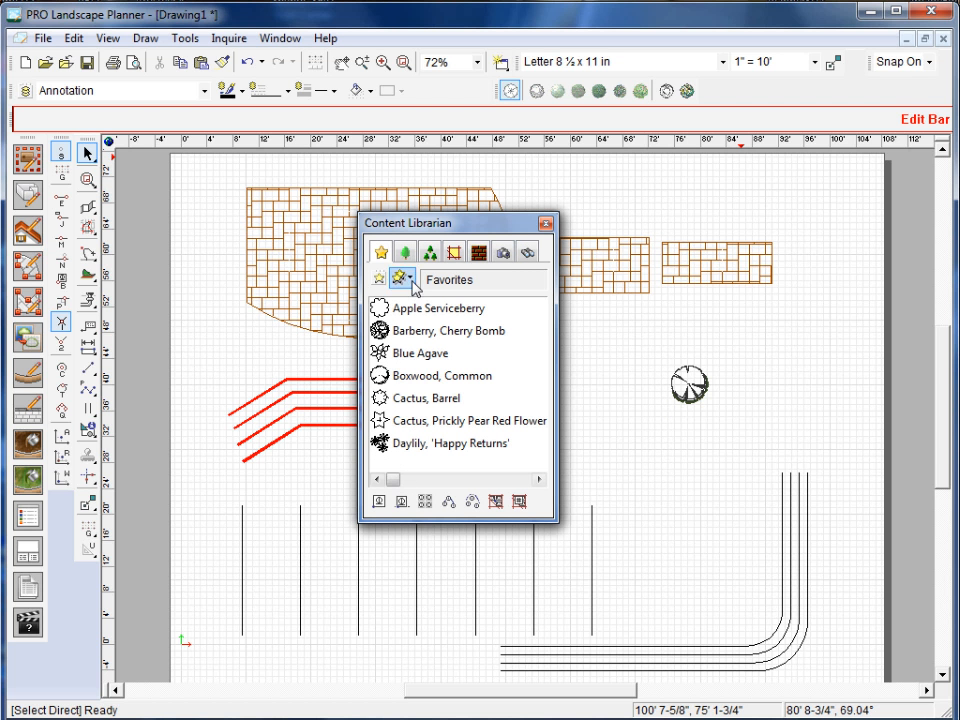
{"action": "left_click_drag", "start_coordinate": [466, 228], "coordinate": [590, 234]}
{"action": "left_click", "coordinate": [669, 229]}
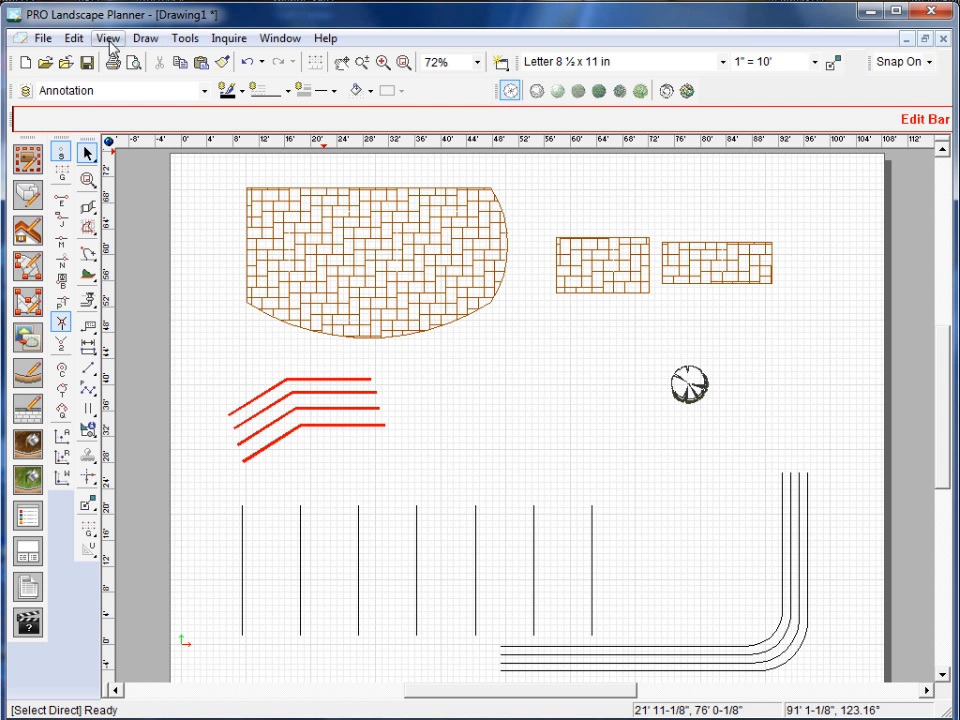
Turn the Content Librarian back on in the Toolbars settings so it displays over the drawing.
{"action": "left_click", "coordinate": [108, 39]}
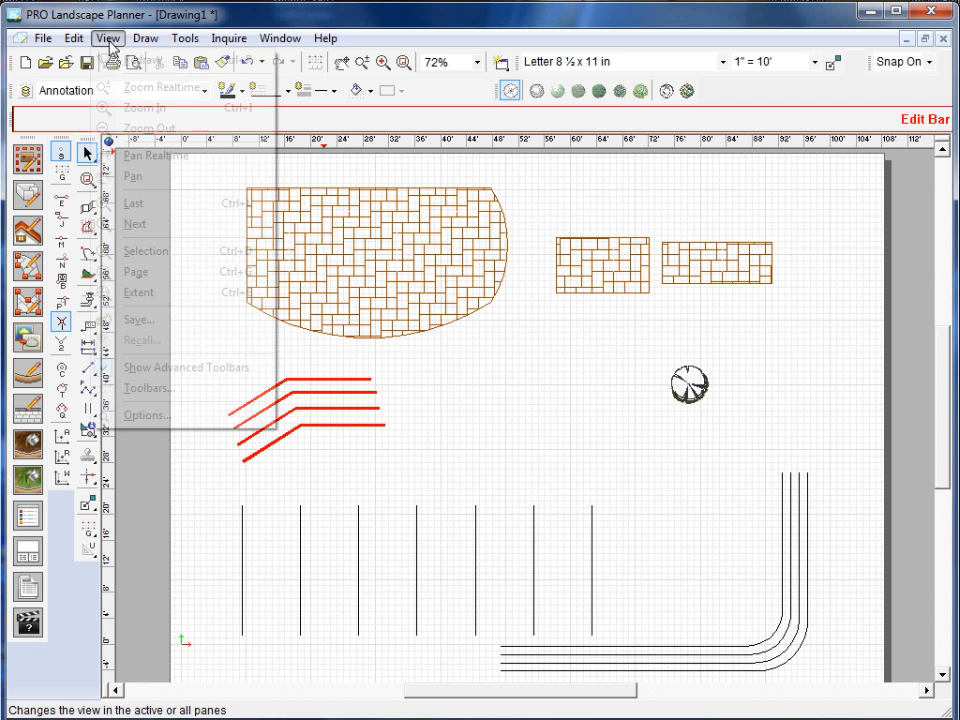
{"action": "left_click", "coordinate": [182, 390]}
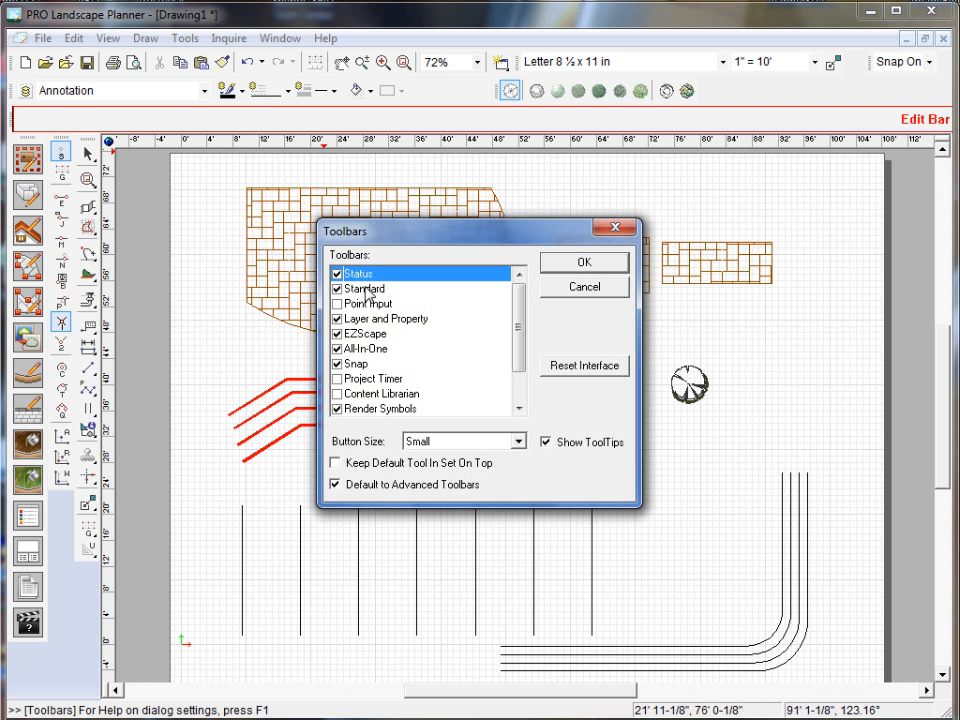
{"action": "left_click", "coordinate": [337, 396]}
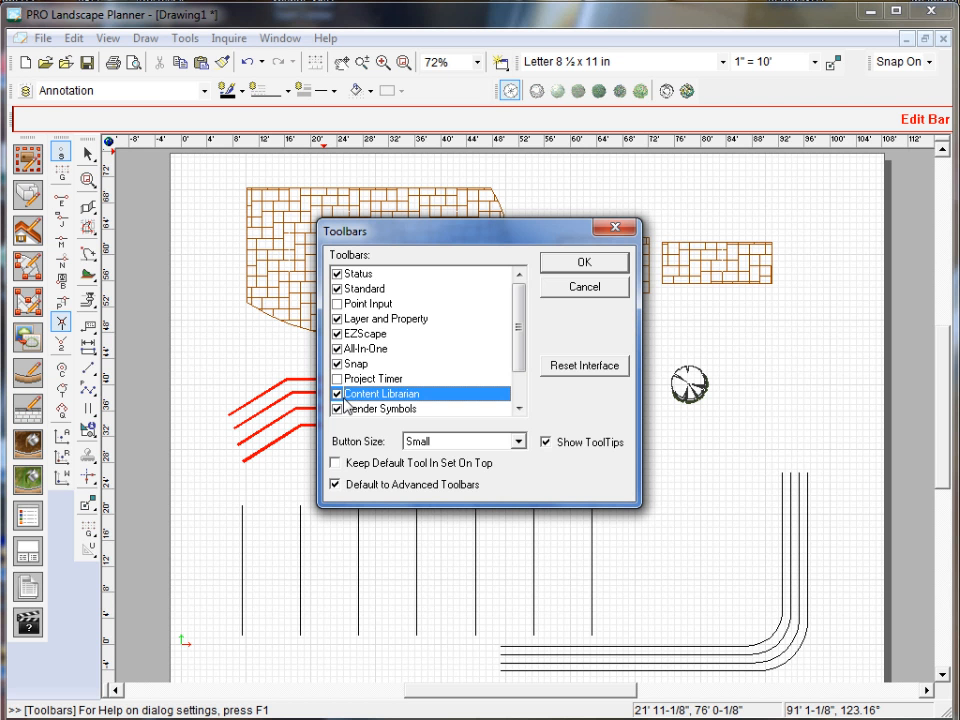
{"action": "left_click", "coordinate": [585, 264]}
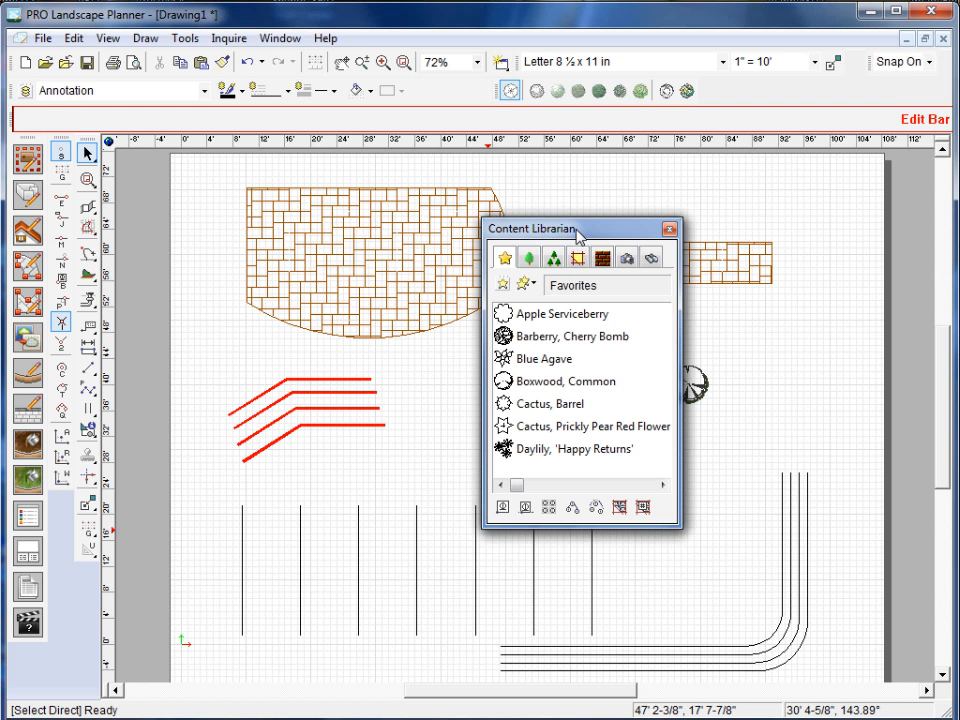
Move the floating Content Librarian off the paver areas and dock it along the drawing's right edge.
{"action": "left_click_drag", "start_coordinate": [557, 242], "coordinate": [653, 240]}
{"action": "left_click_drag", "start_coordinate": [818, 231], "coordinate": [846, 227]}
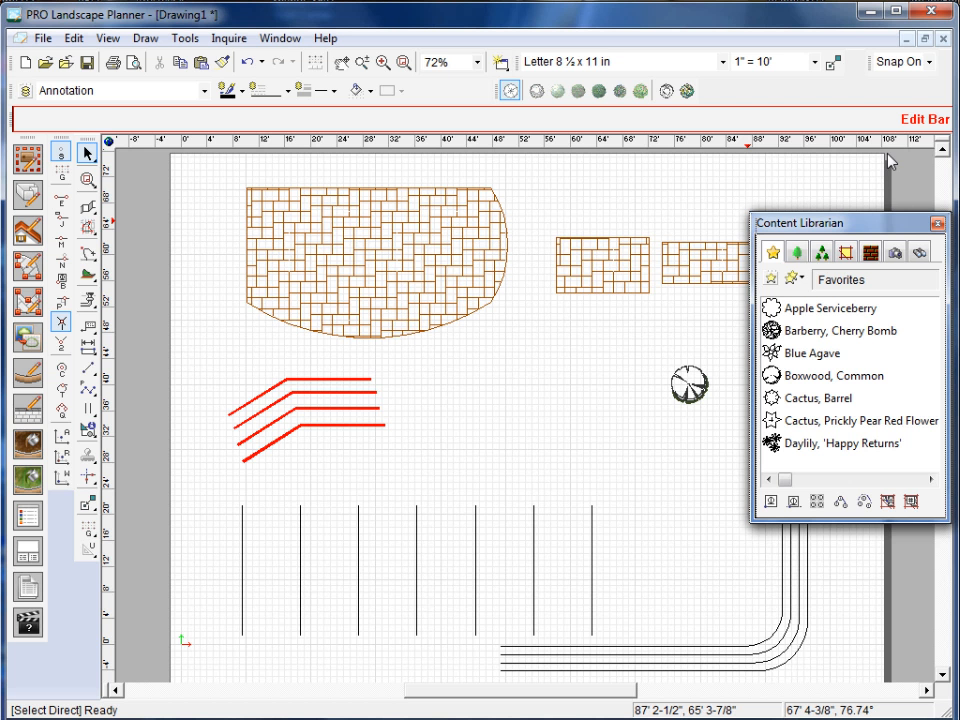
{"action": "left_click_drag", "start_coordinate": [887, 153], "coordinate": [887, 153]}
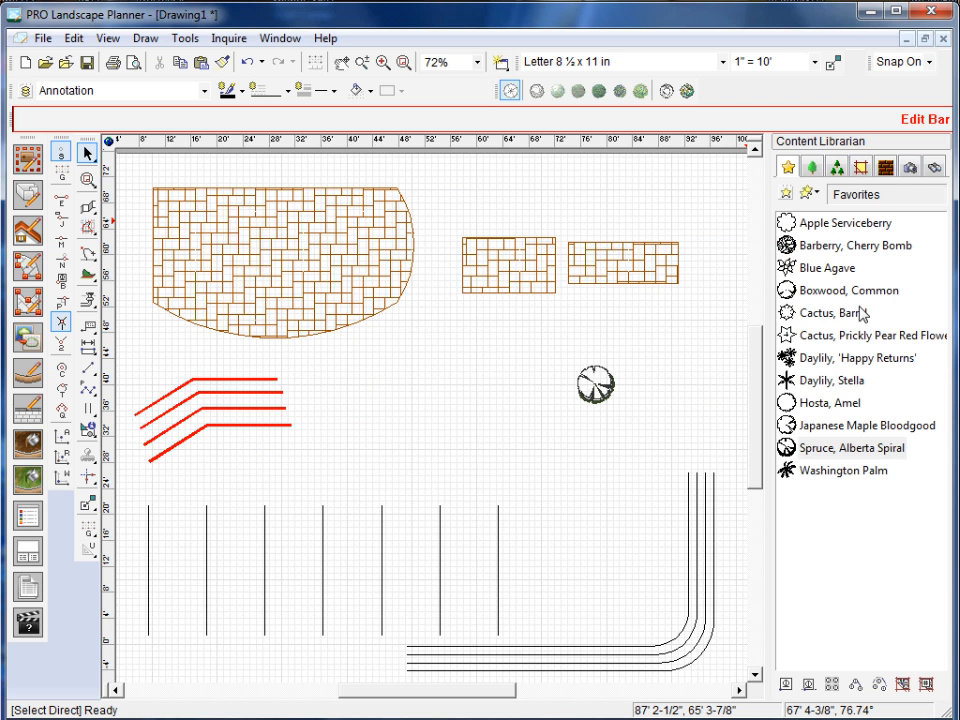
{"action": "mouse_move", "coordinate": [862, 314]}
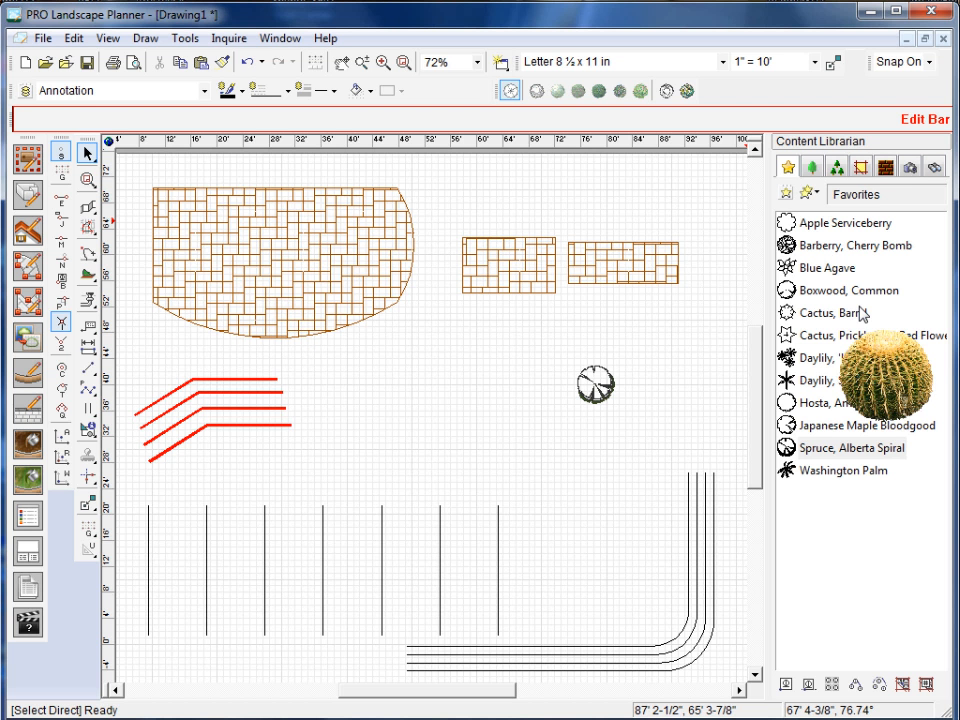
Review the full list of available toolbars in the Toolbars settings and close it without applying changes.
{"action": "left_click", "coordinate": [110, 38]}
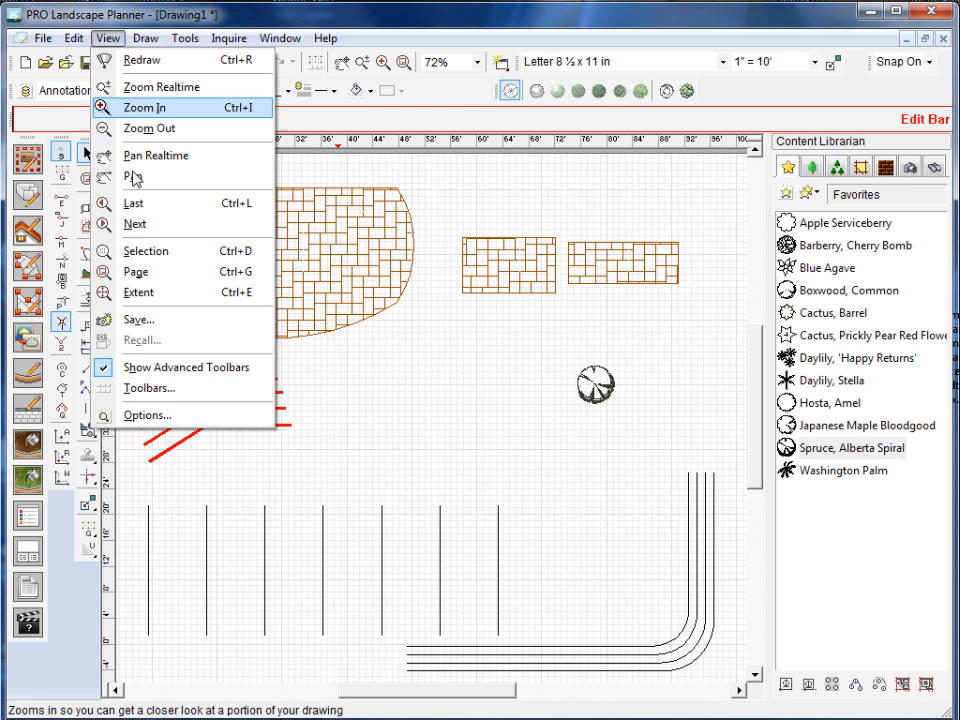
{"action": "left_click", "coordinate": [147, 392]}
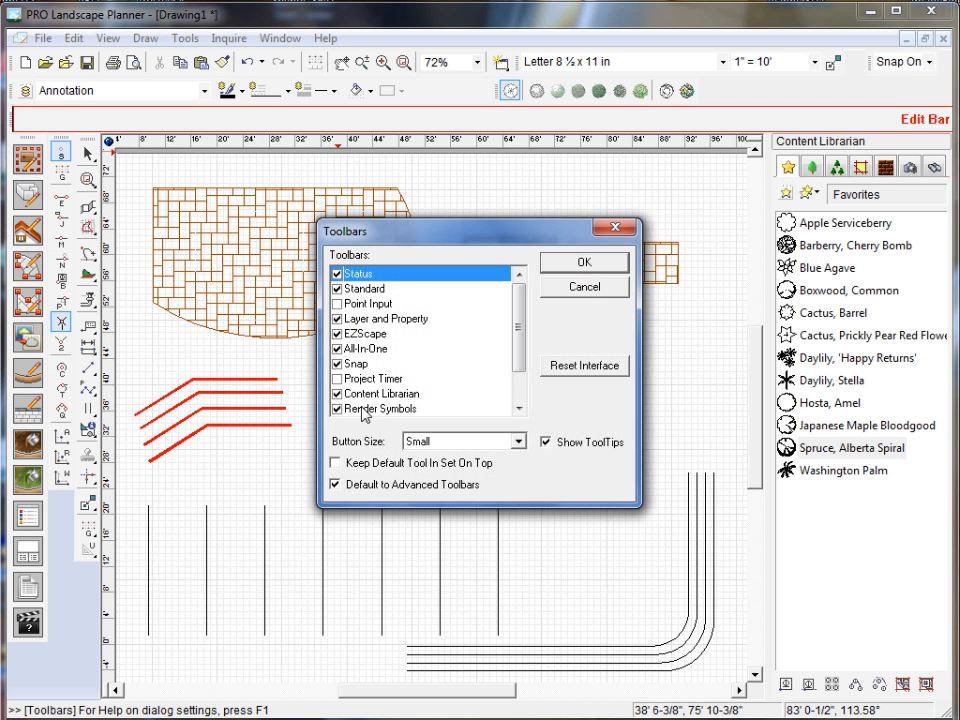
{"action": "left_click_drag", "start_coordinate": [519, 356], "coordinate": [521, 287]}
{"action": "left_click", "coordinate": [584, 287]}
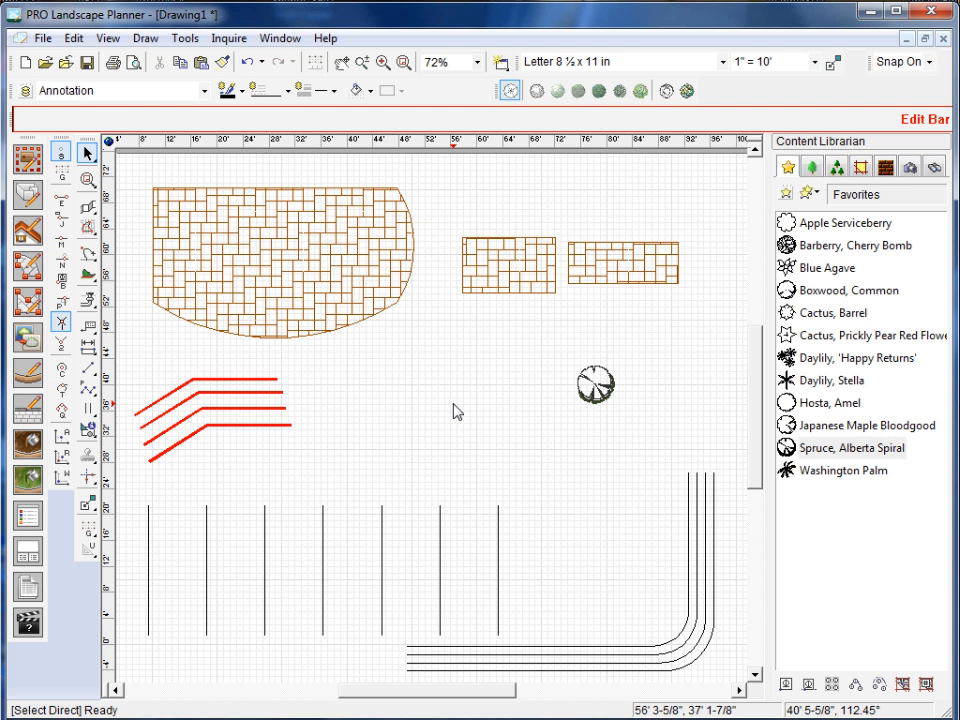